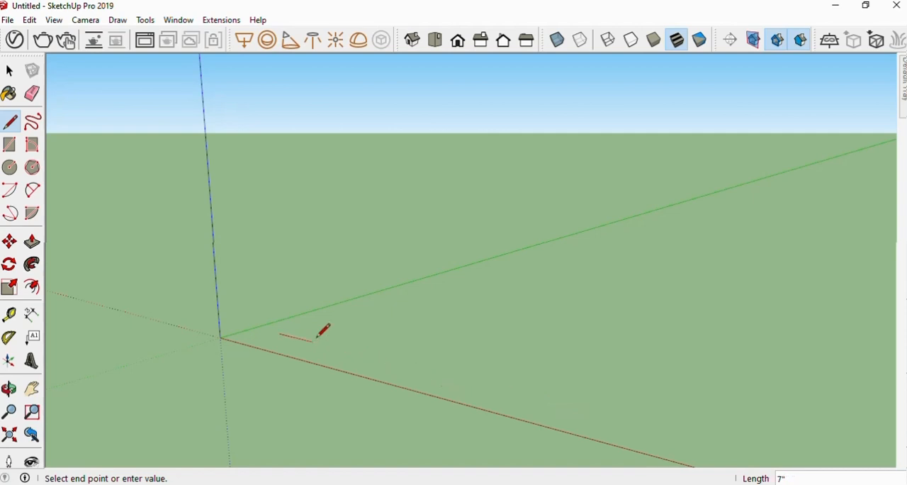
View the model in turn from the isometric, top, front, right, back and left standard views
click(462, 287)
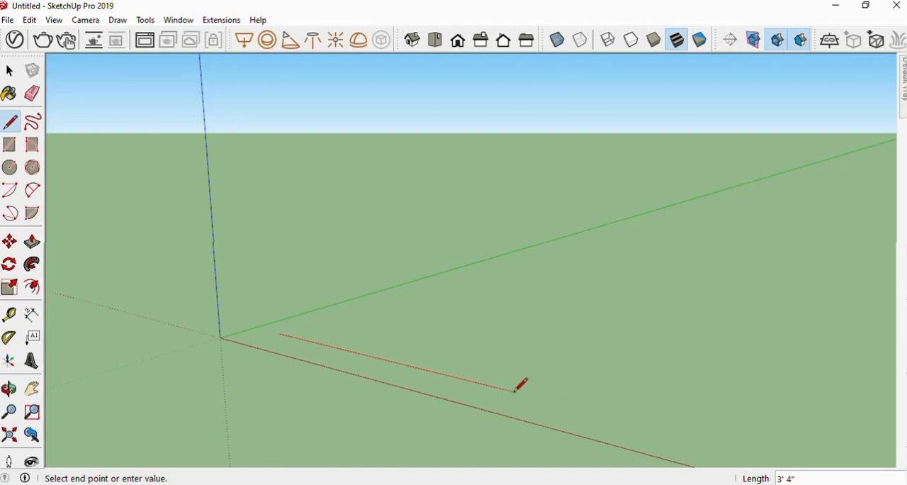
click(411, 44)
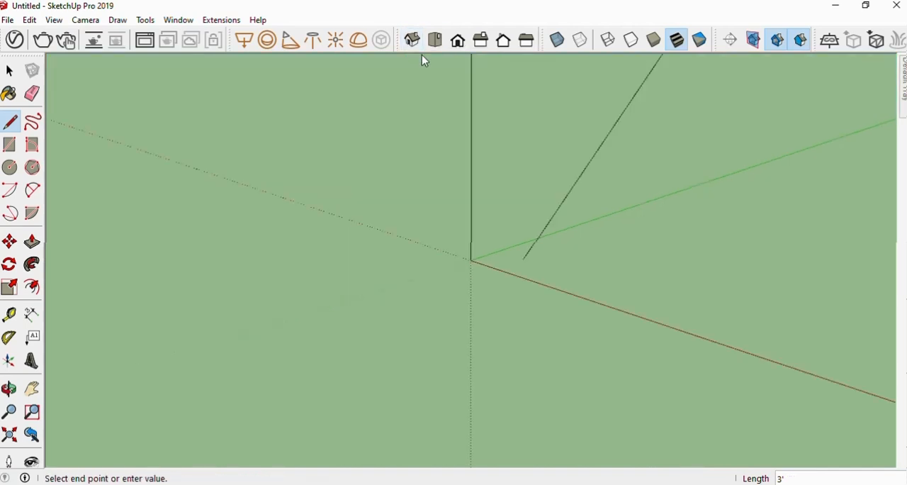
click(436, 42)
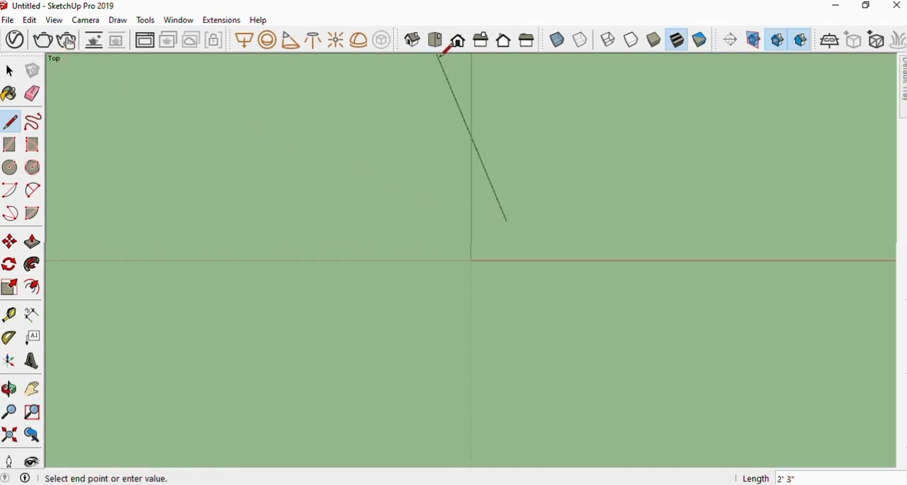
click(458, 42)
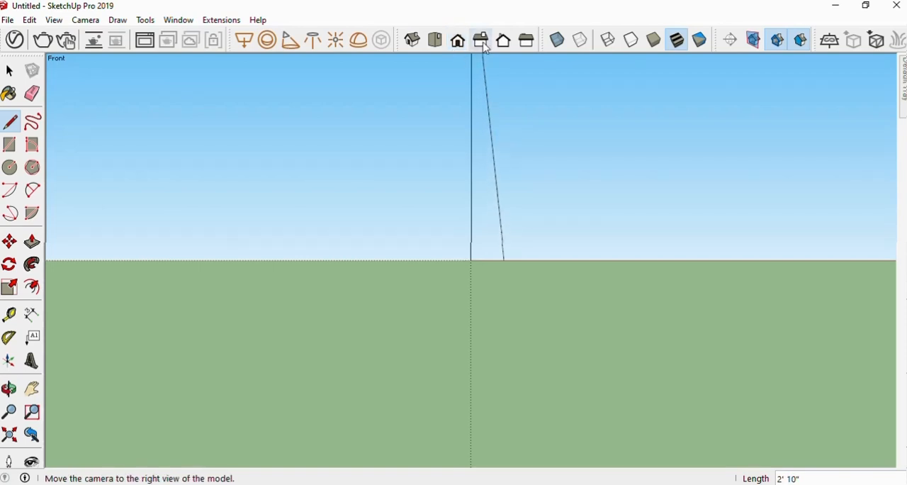
click(487, 48)
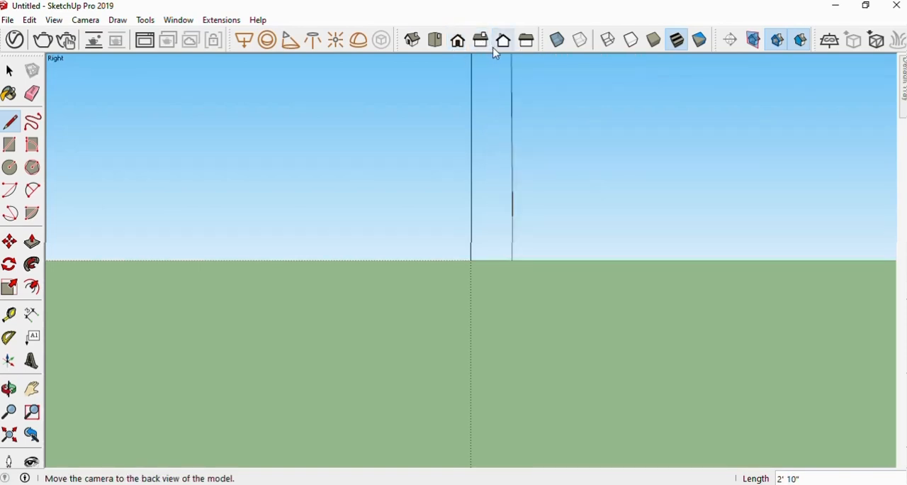
click(505, 43)
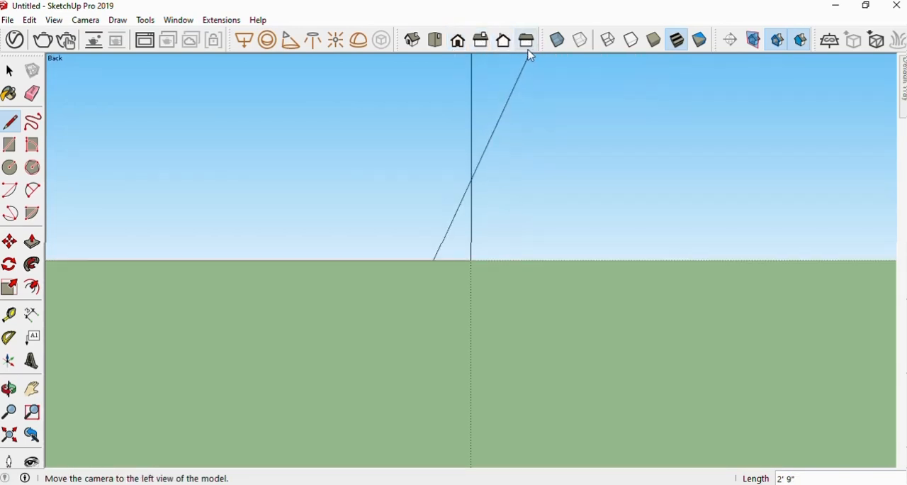
click(528, 43)
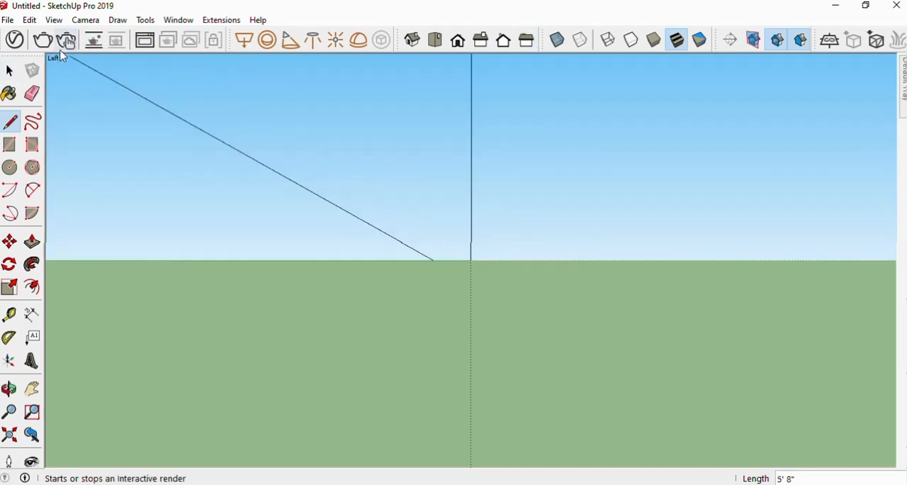
In the top view, draw a closed rectangle of edges aligned to the red and green axes, about 3' wide and 5' long
click(435, 41)
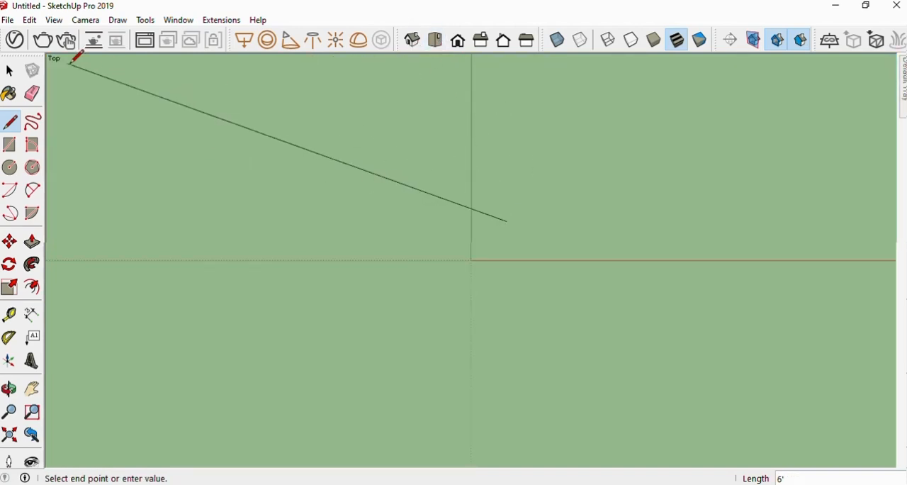
click(738, 222)
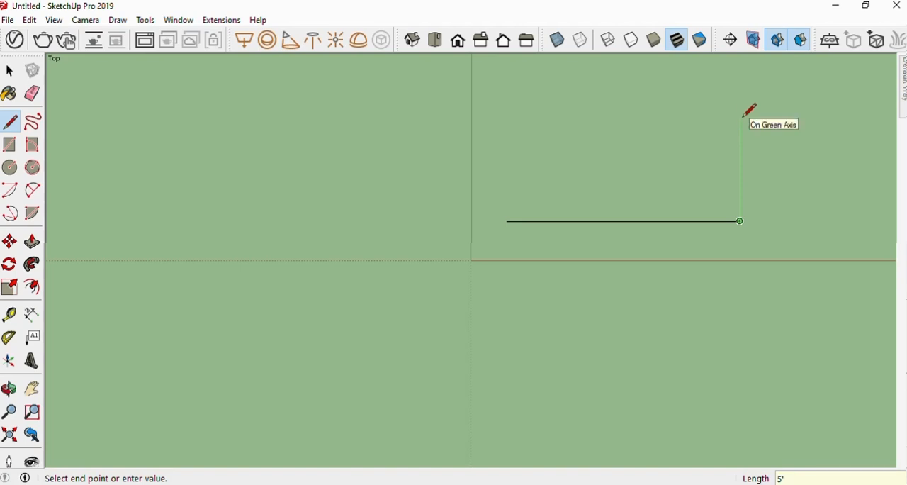
key(Return)
scroll(745, 117, down, 3)
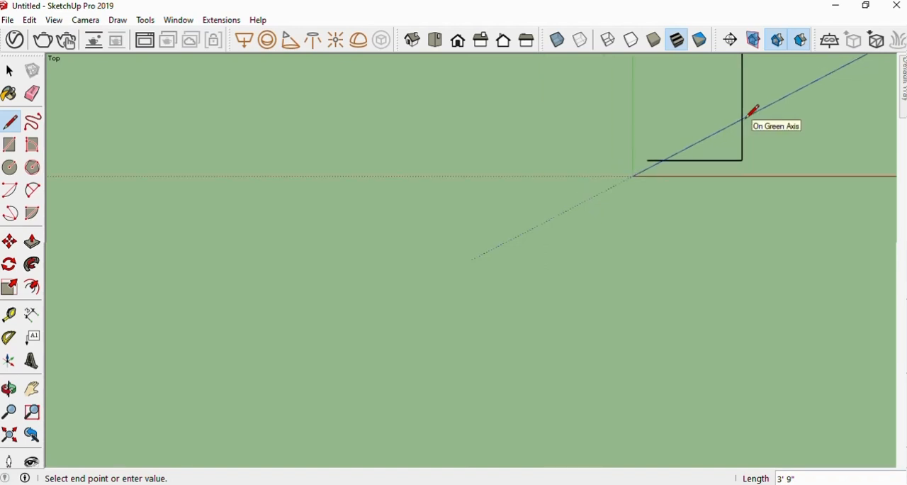
shift+middle_drag(753, 111, 678, 235)
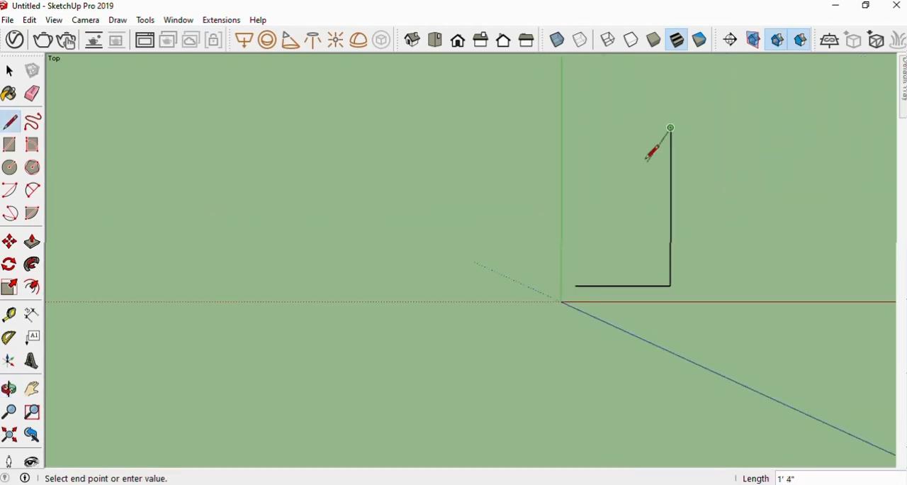
click(576, 127)
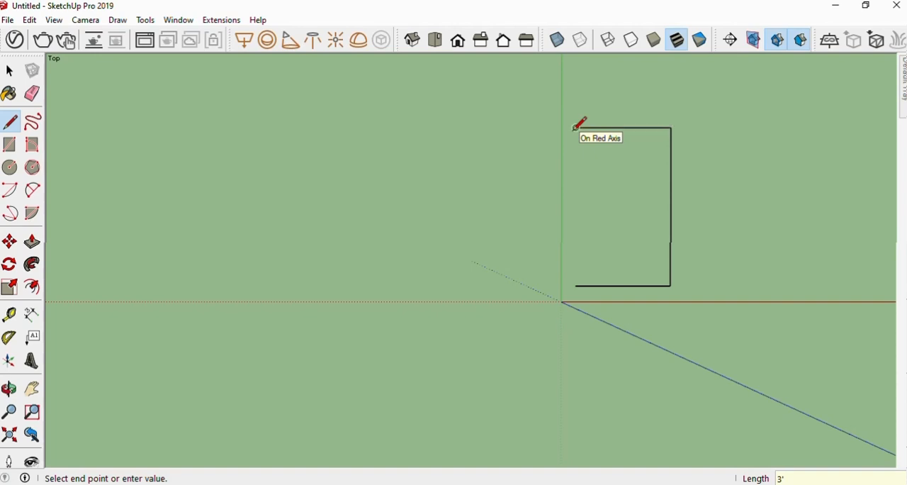
click(575, 285)
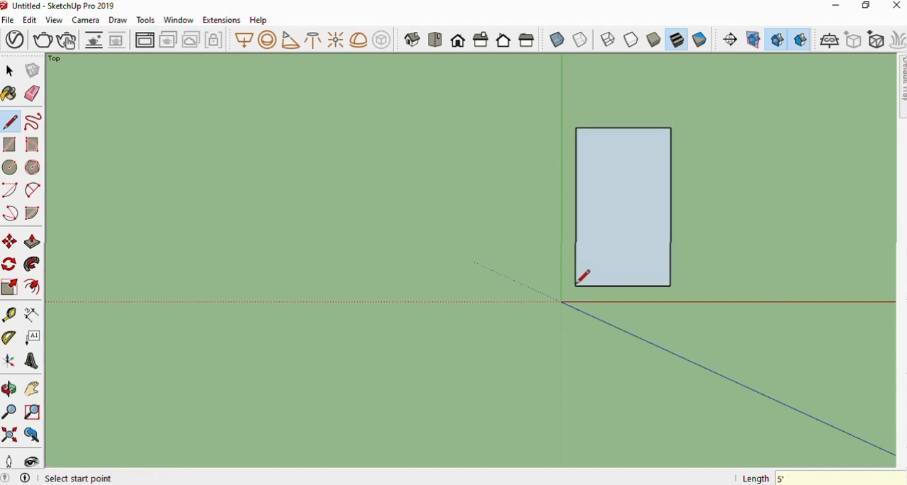
Examine the rectangular face in isometric, orbited and top views
click(412, 41)
scroll(482, 263, up, 6)
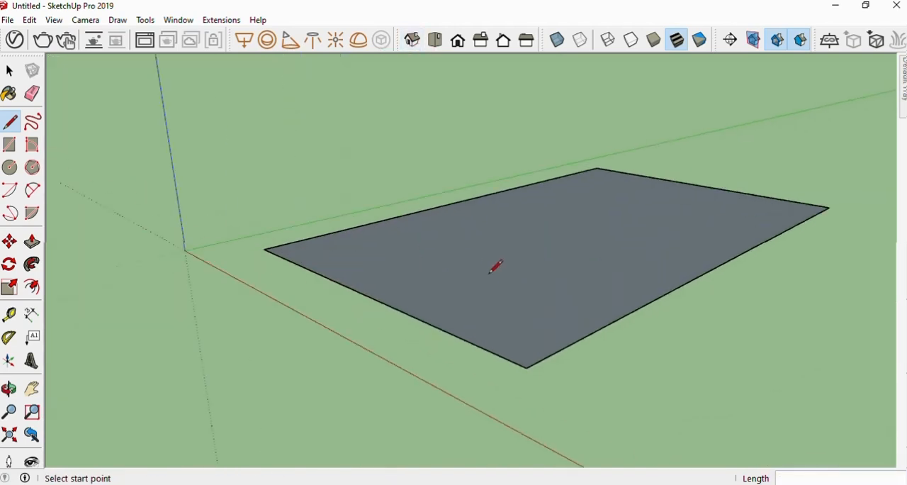
middle_drag(541, 237, 501, 287)
scroll(425, 263, down, 3)
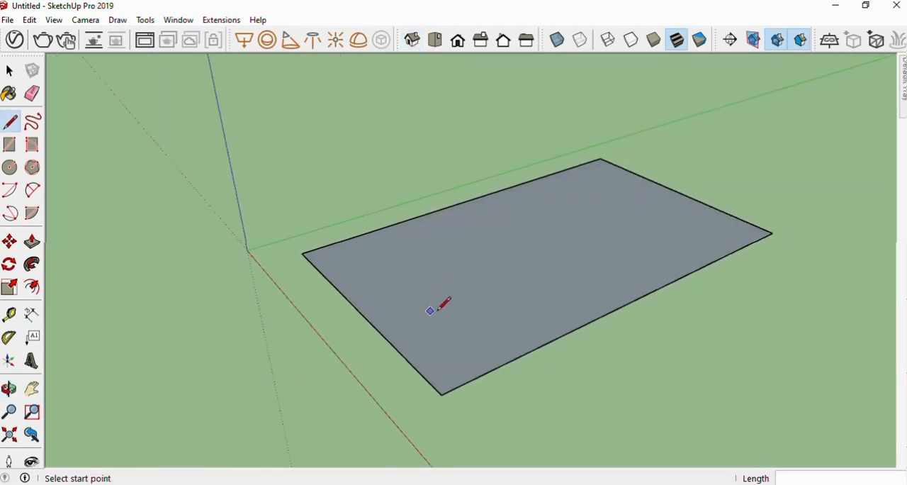
middle_drag(442, 300, 504, 283)
scroll(543, 233, up, 1)
scroll(429, 227, down, 5)
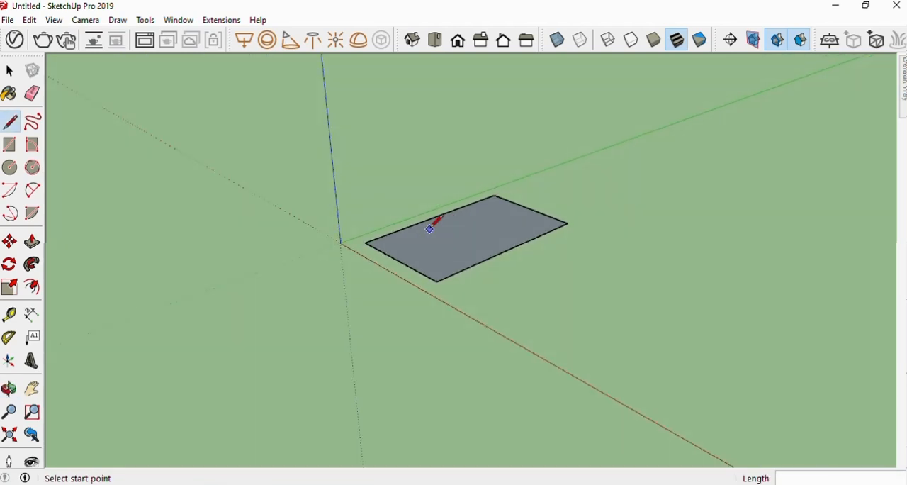
click(436, 41)
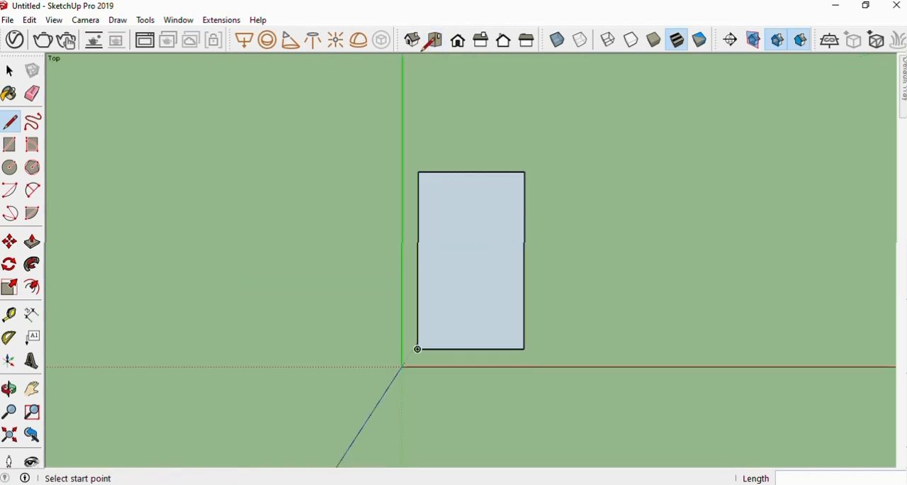
click(413, 41)
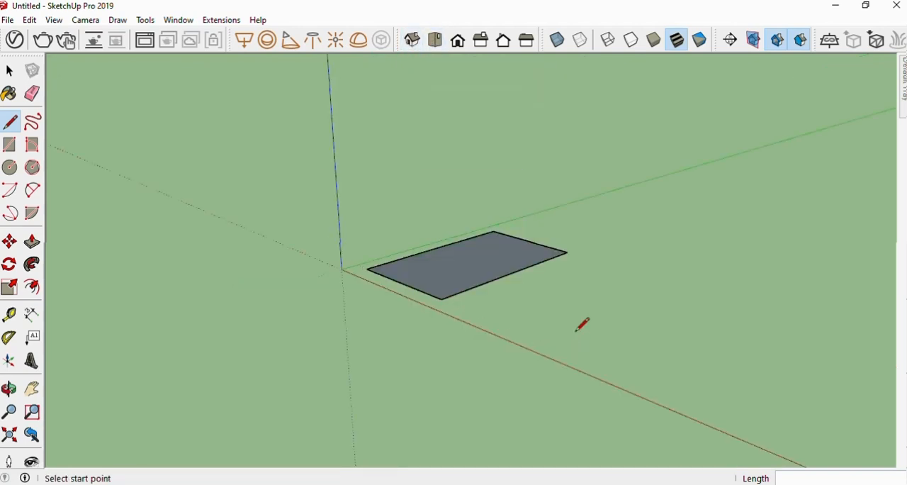
Draw a closed off-axis four-sided face beside the rectangle in the isometric view, with a 3' first edge and a 5' second edge
scroll(578, 328, up, 2)
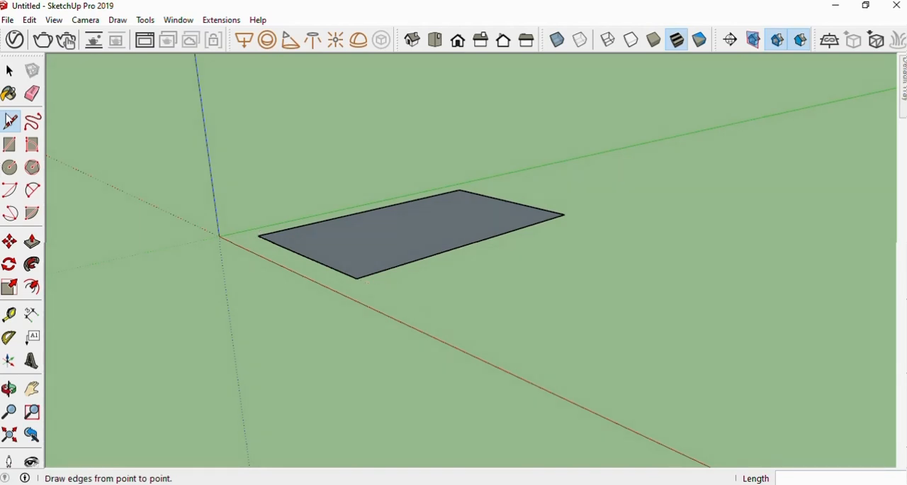
click(430, 308)
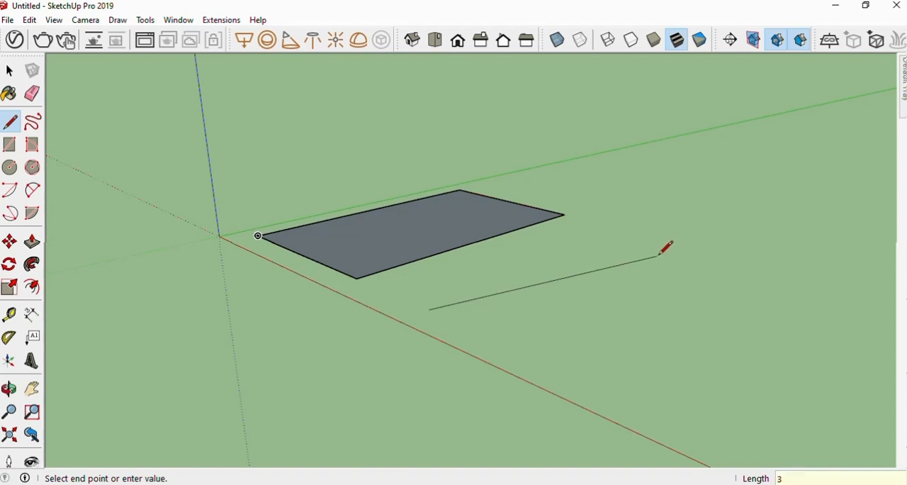
text(')
key(Return)
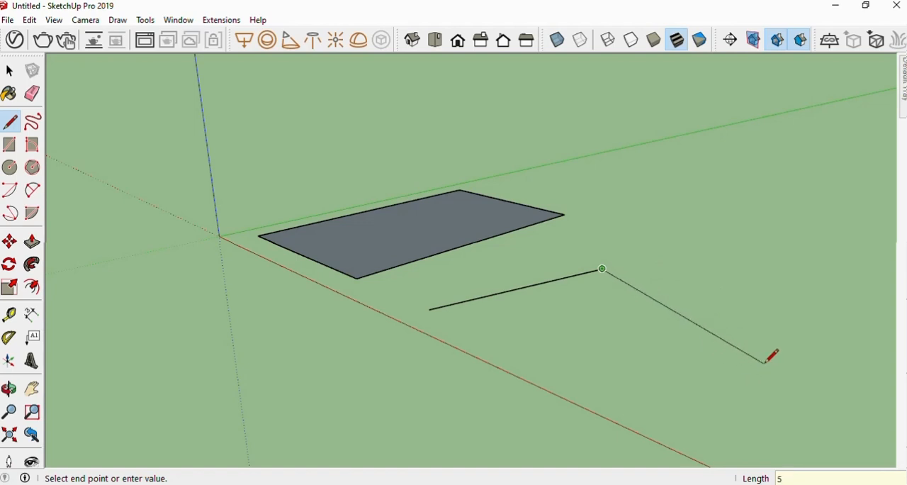
text(5')
key(Return)
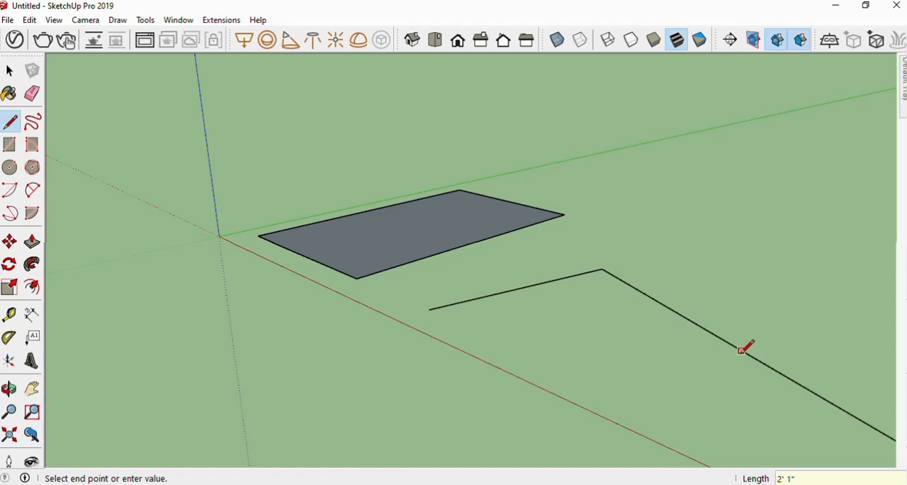
shift+middle_drag(743, 353, 579, 245)
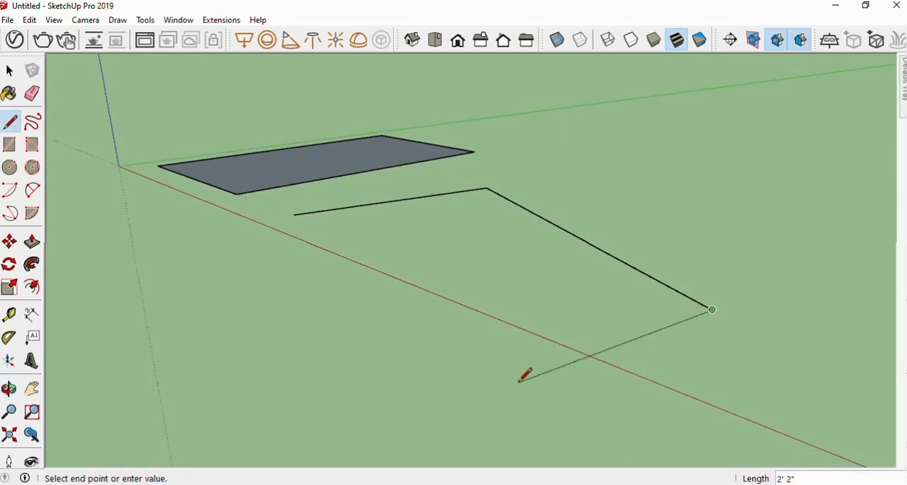
click(414, 422)
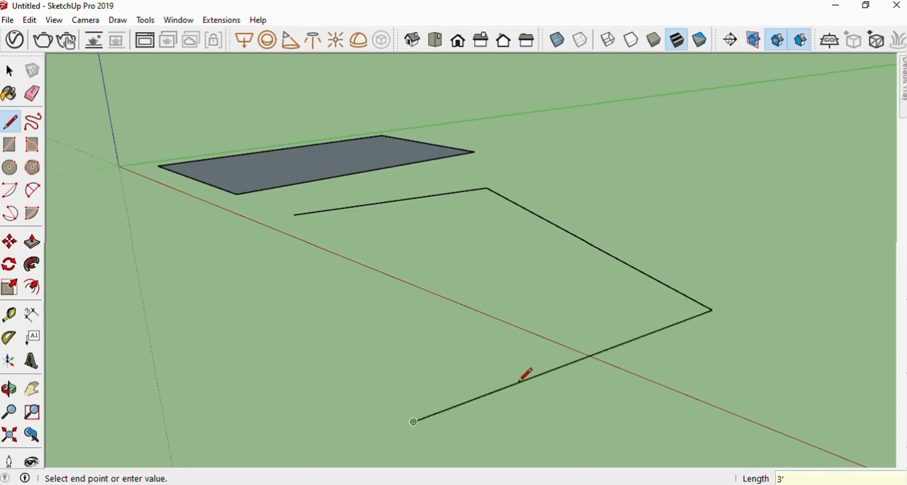
click(295, 215)
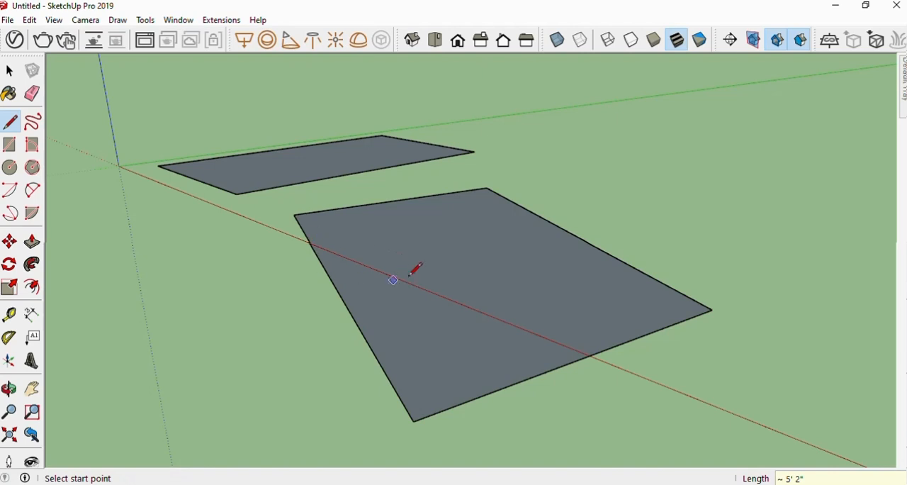
Compare the shape of the off-axis face with the rectangle in the top view
middle_drag(416, 267, 438, 260)
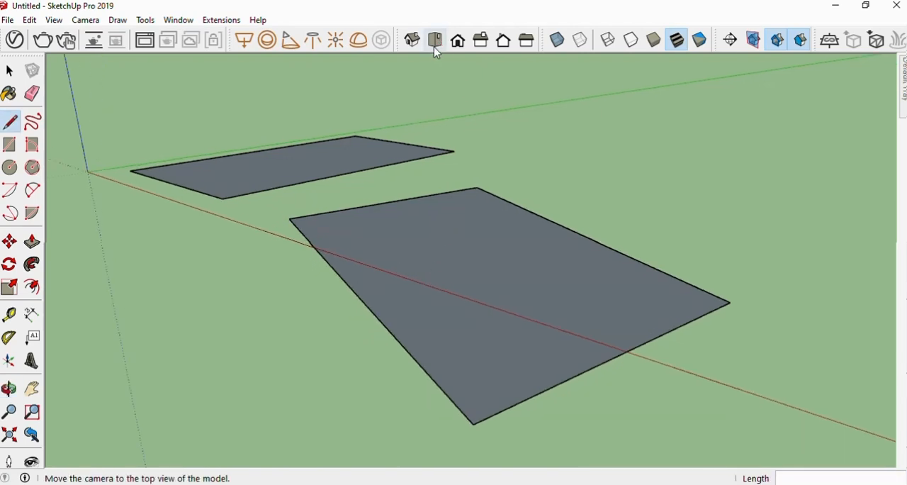
click(435, 41)
scroll(447, 232, down, 3)
scroll(445, 231, down, 1)
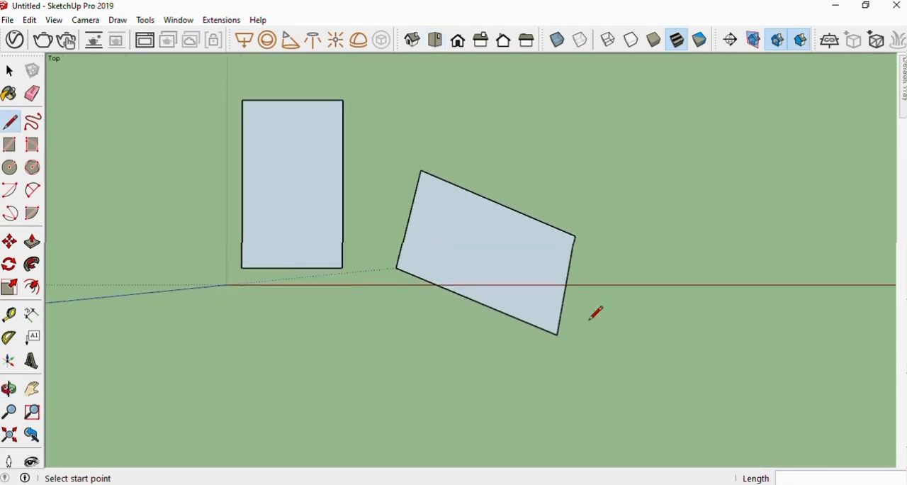
scroll(596, 312, up, 2)
scroll(458, 290, down, 4)
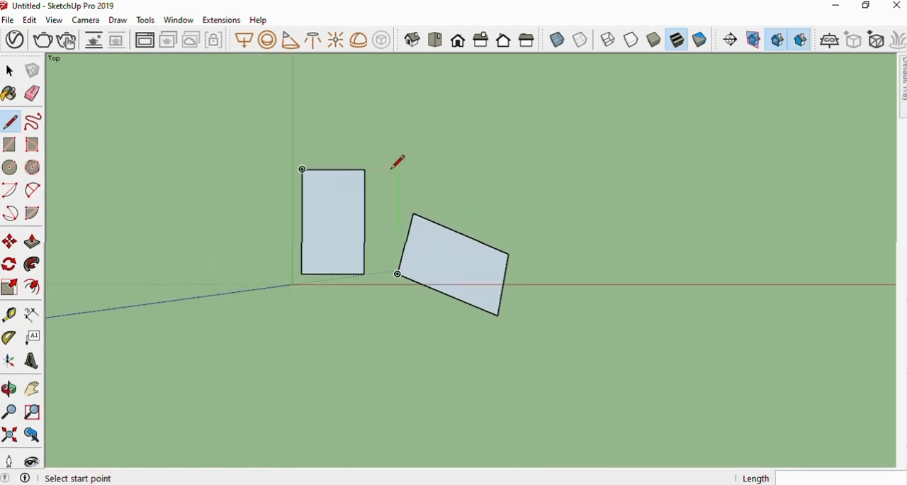
scroll(405, 213, up, 2)
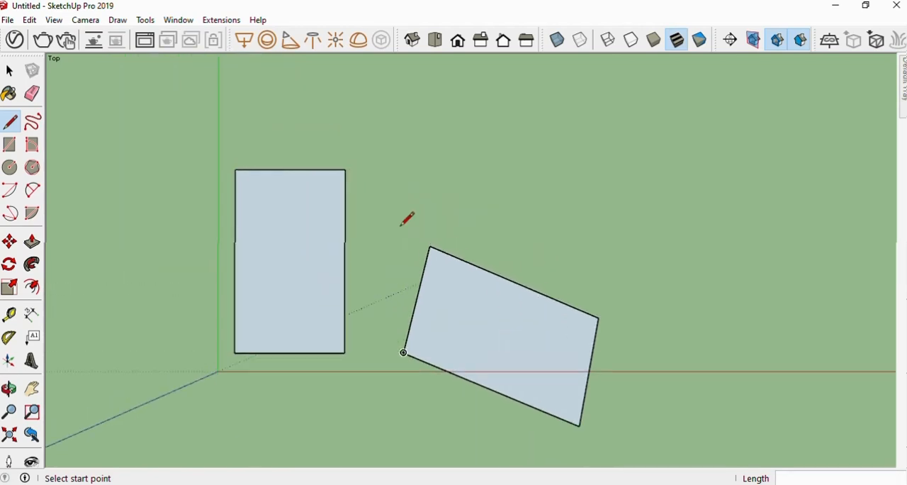
scroll(406, 231, up, 1)
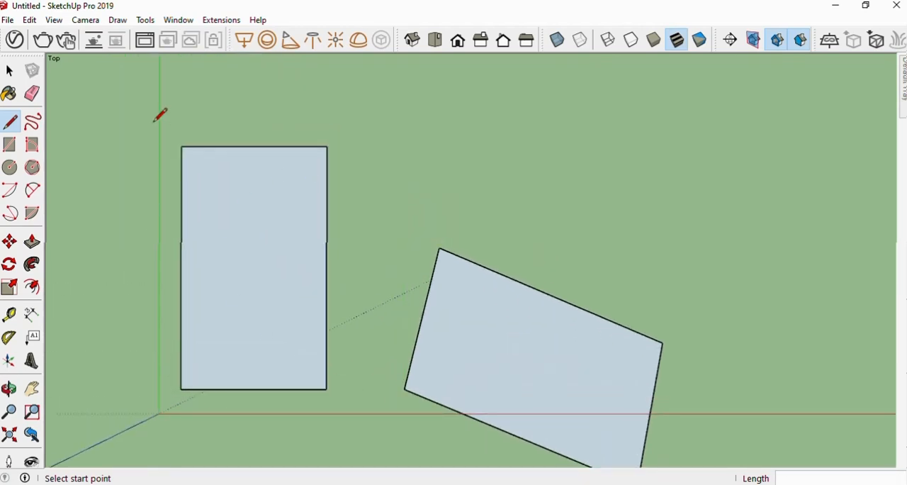
Window-select the whole axis-aligned rectangle and clear the selection
key(space)
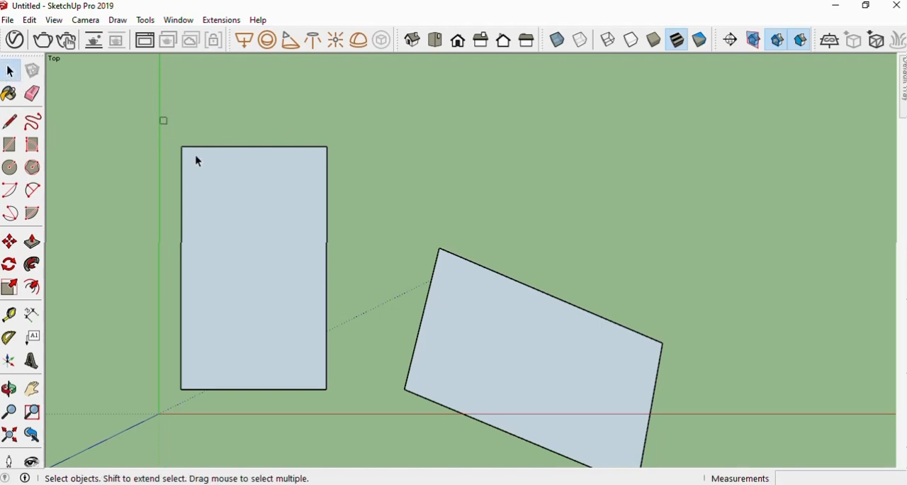
drag(162, 118, 369, 409)
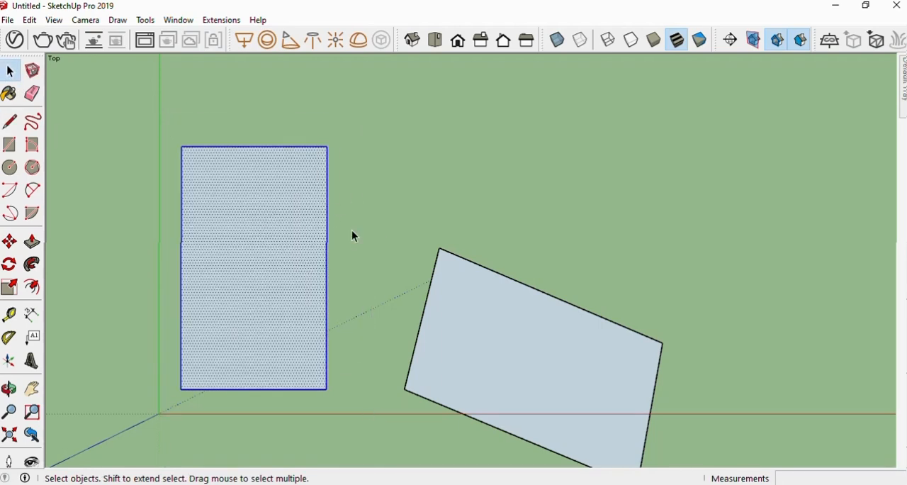
click(378, 210)
Inspect both faces by orbiting around them and checking them again from the top
key(o)
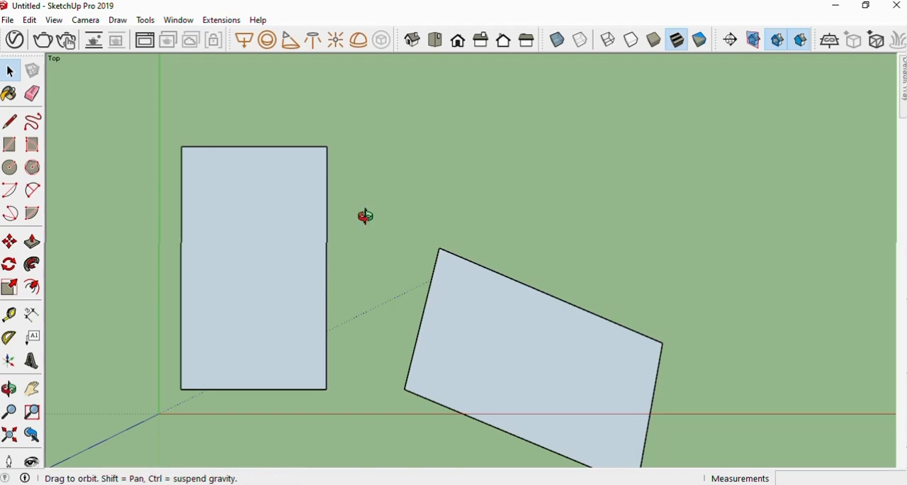
middle_drag(366, 217, 338, 142)
middle_drag(364, 277, 348, 158)
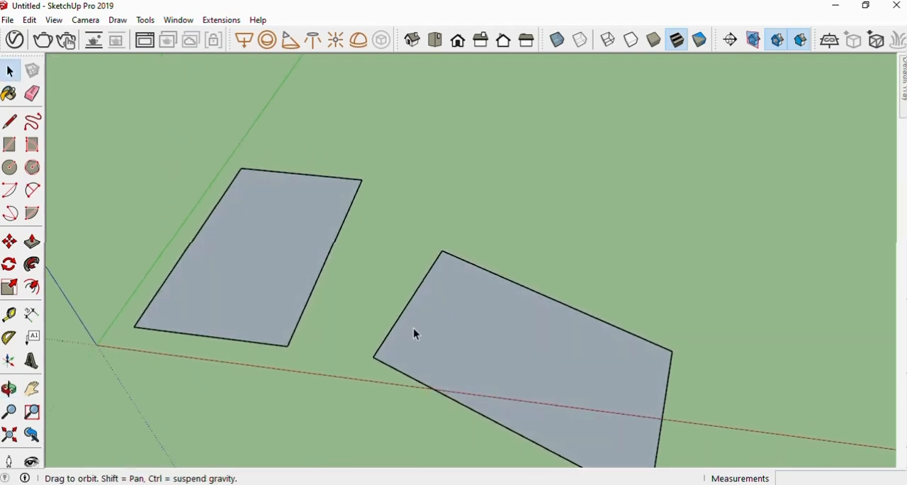
middle_drag(415, 334, 563, 374)
click(434, 43)
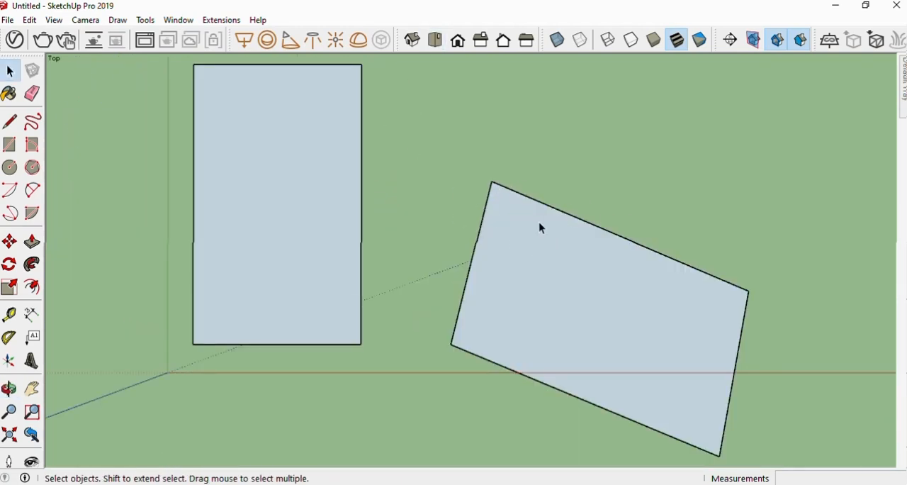
middle_drag(593, 267, 442, 103)
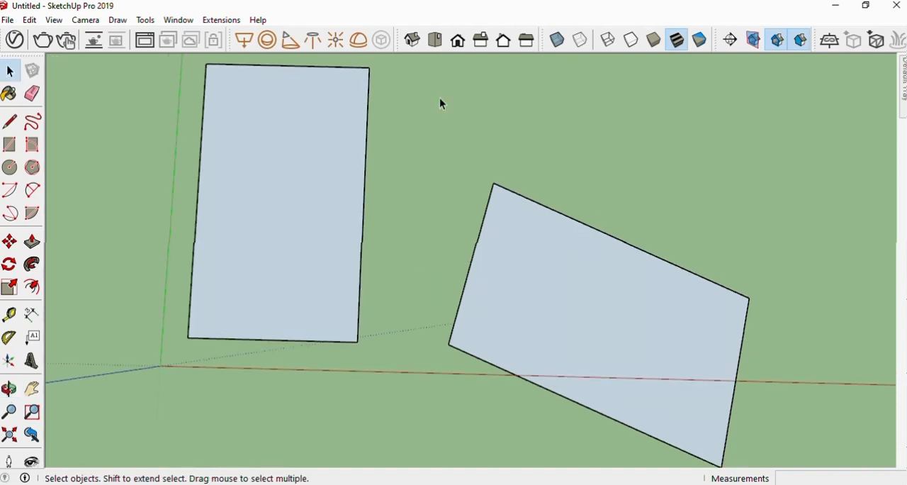
Window-select the whole off-axis face in the isometric view and delete it with its edges
click(412, 40)
scroll(480, 241, down, 4)
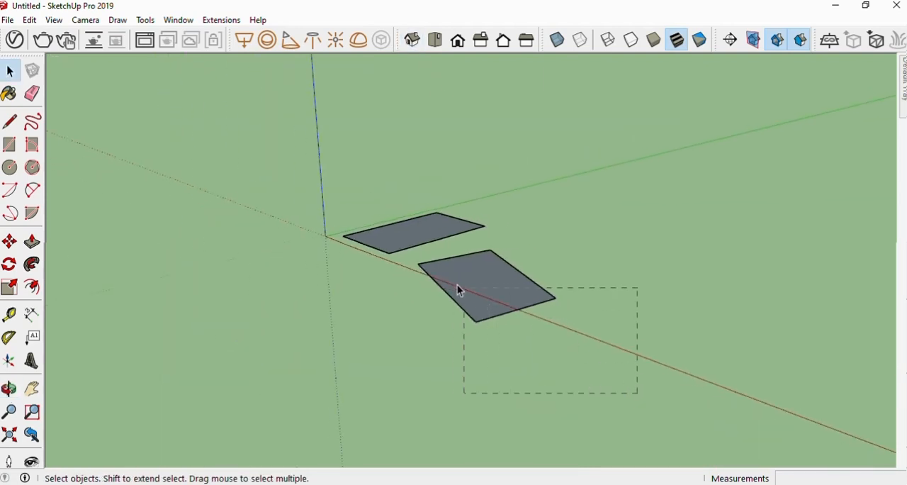
drag(418, 261, 418, 261)
key(Delete)
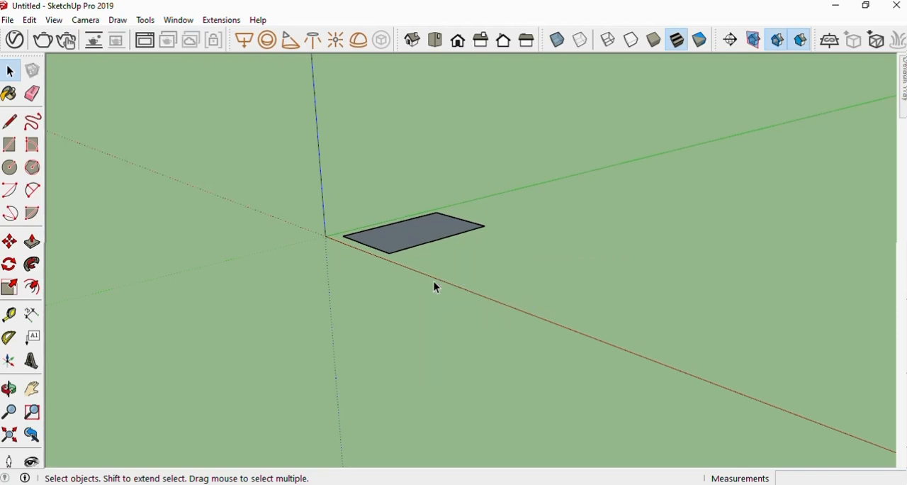
Draw a closed irregular Freehand shape on the ground beside the 3' by 5' rectangle
scroll(399, 248, up, 6)
middle_drag(442, 262, 387, 320)
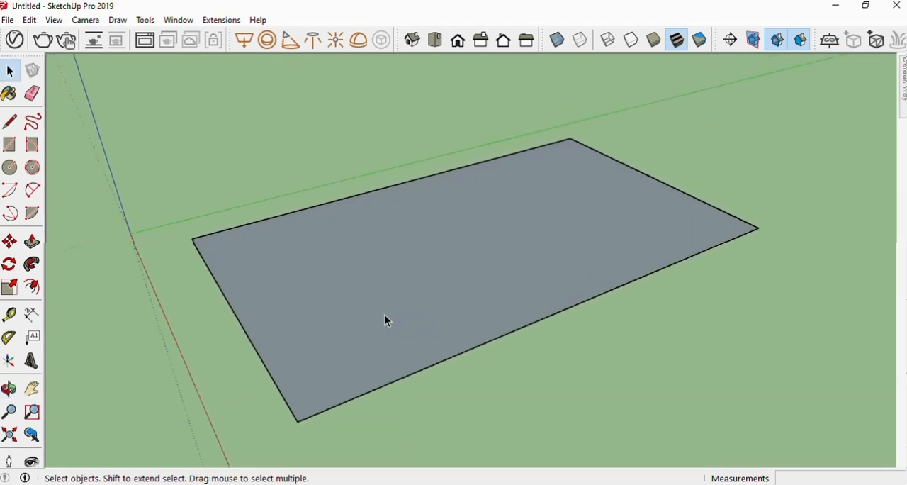
click(34, 123)
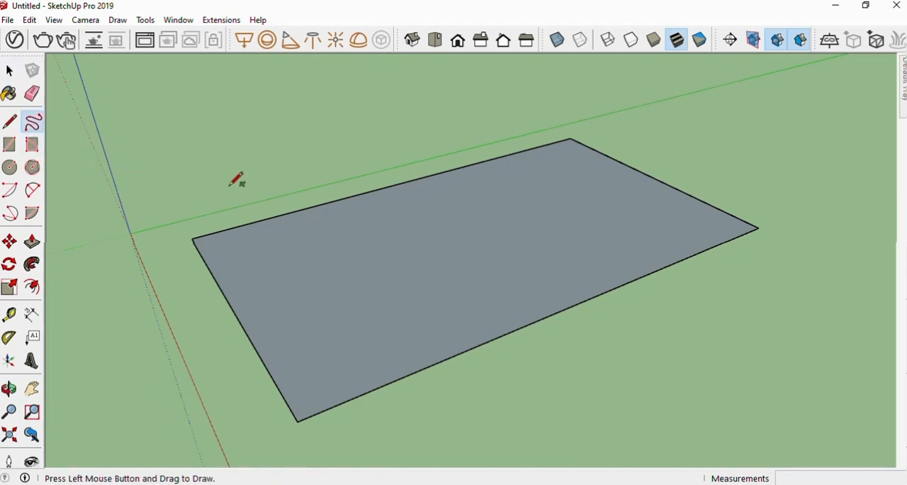
scroll(236, 178, down, 3)
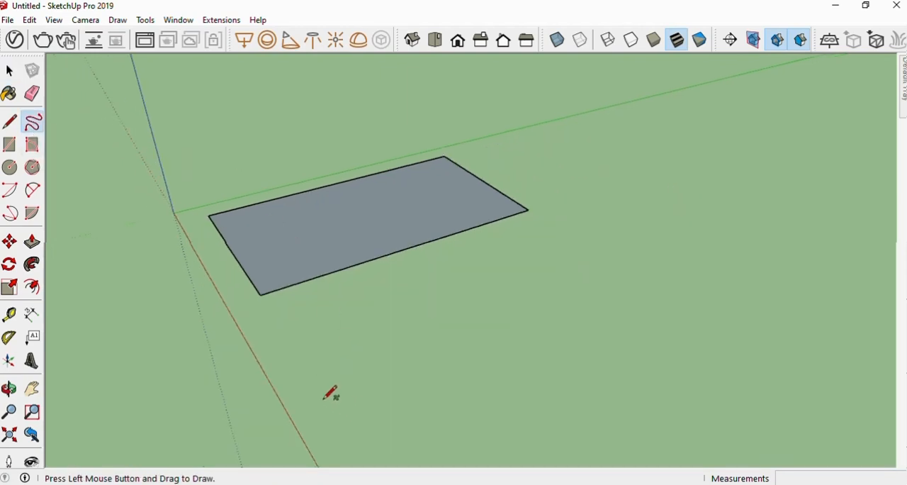
mouse_move(325, 399)
mouse_down()
mouse_move(379, 345)
mouse_move(558, 279)
mouse_move(773, 256)
mouse_move(811, 356)
mouse_move(560, 444)
mouse_move(363, 443)
mouse_move(325, 399)
mouse_up()
mouse_move(458, 367)
middle_down()
mouse_move(505, 340)
mouse_move(501, 265)
mouse_move(462, 354)
mouse_move(514, 260)
mouse_move(490, 278)
middle_up()
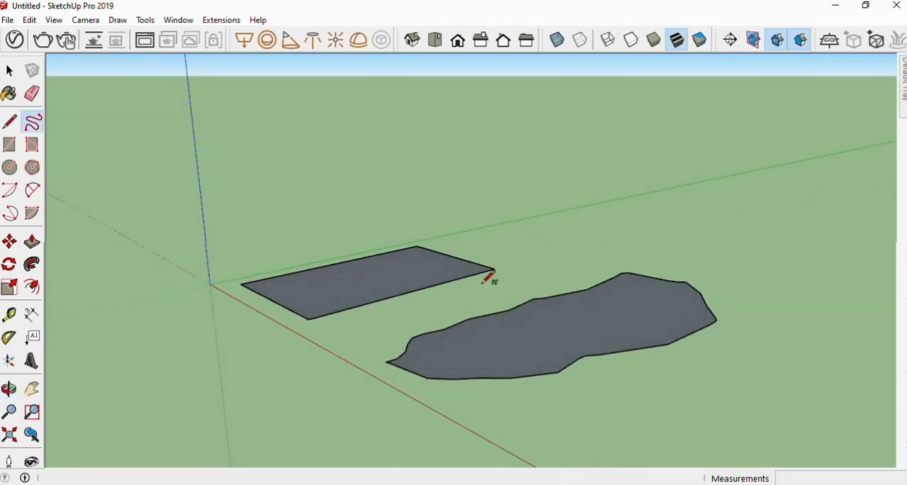
Draw a 10' by 15' rectangle on the ground beyond the freehand shape with the Rectangle tool
click(12, 145)
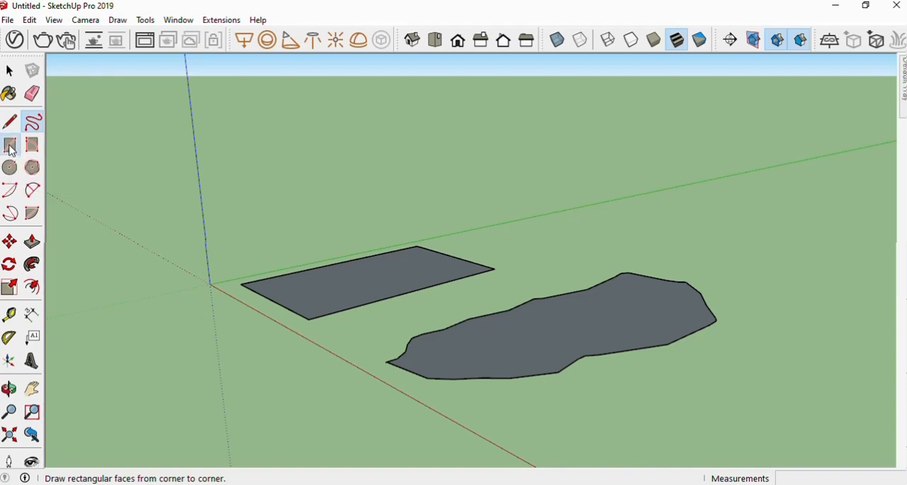
scroll(232, 258, down, 5)
scroll(425, 352, up, 3)
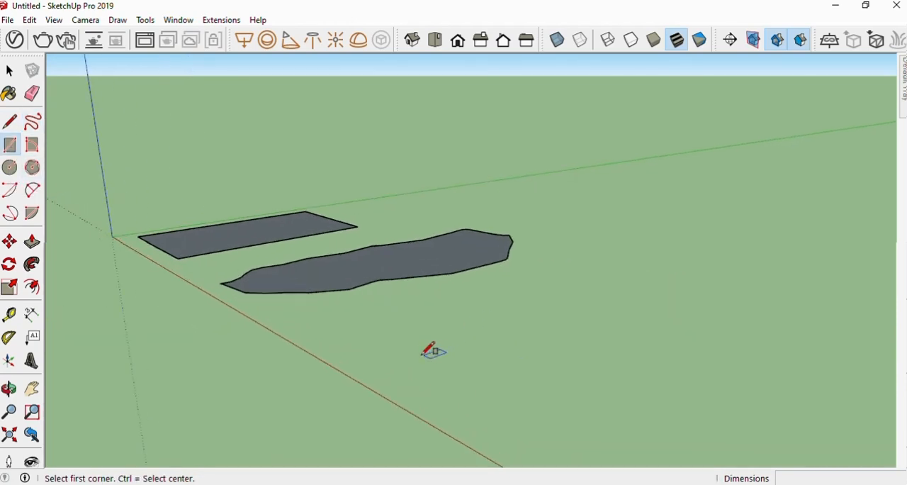
click(394, 355)
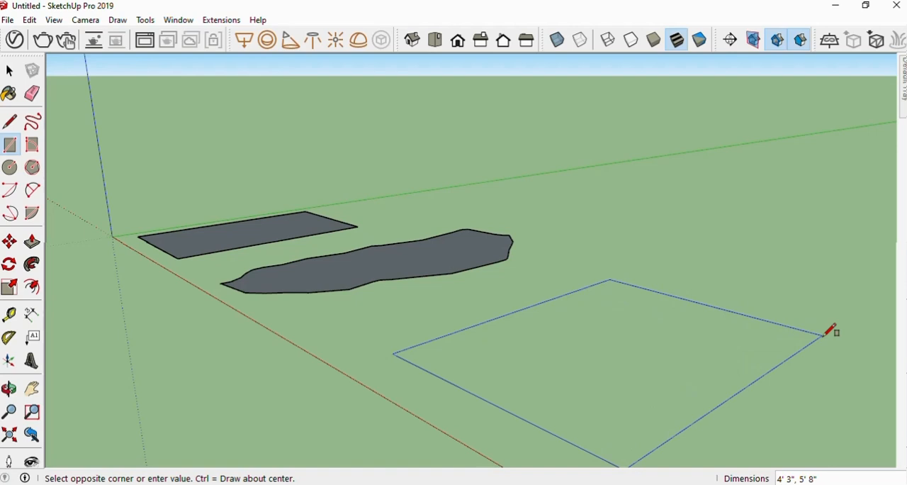
scroll(824, 336, down, 1)
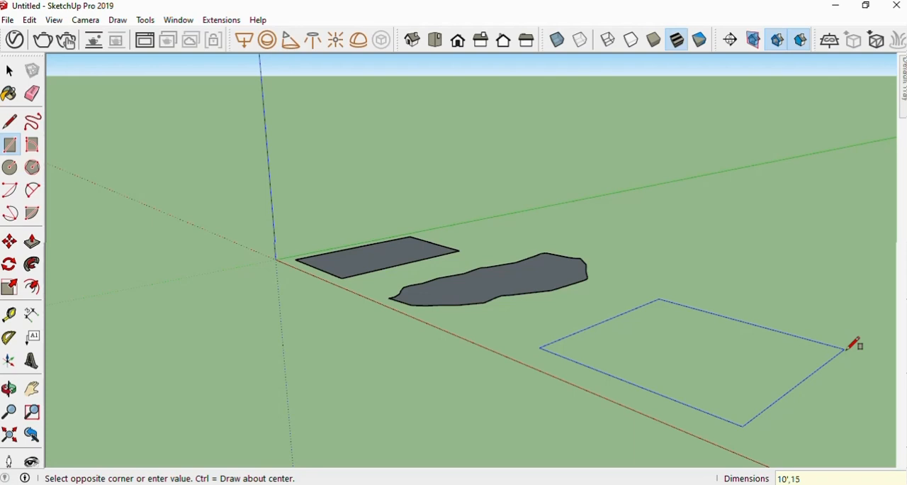
key(Return)
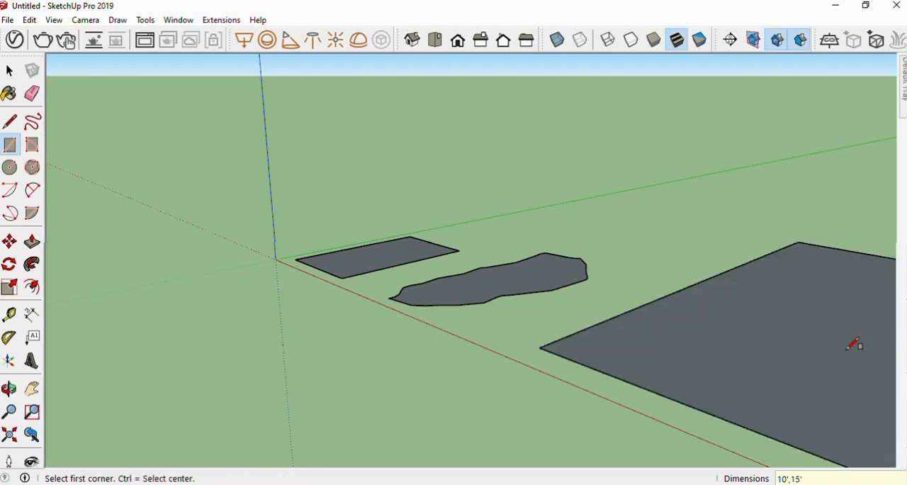
Compare the small rectangle, the freehand shape and the large rectangle in the top and isometric views
scroll(277, 274, down, 3)
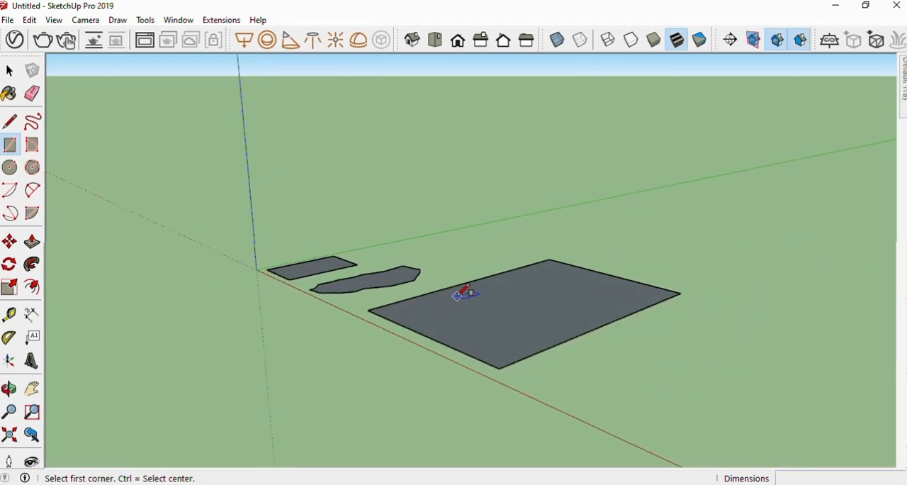
scroll(464, 294, up, 3)
middle_drag(549, 300, 506, 116)
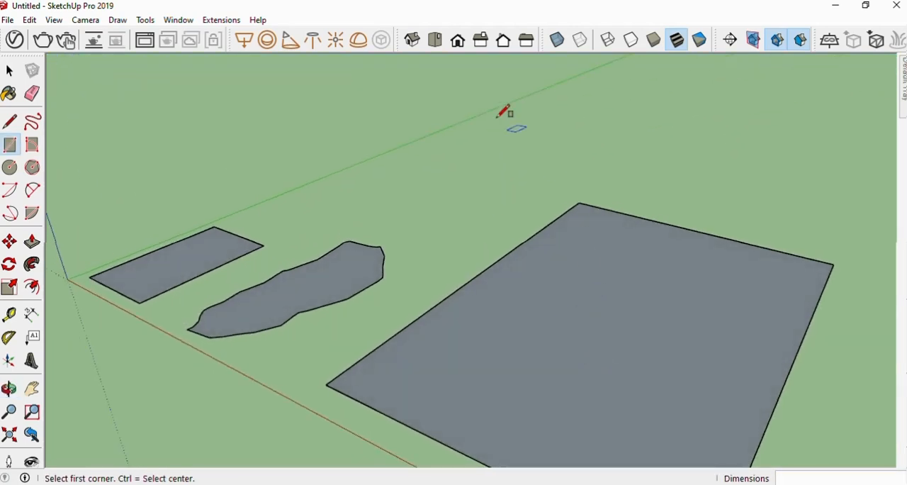
click(435, 41)
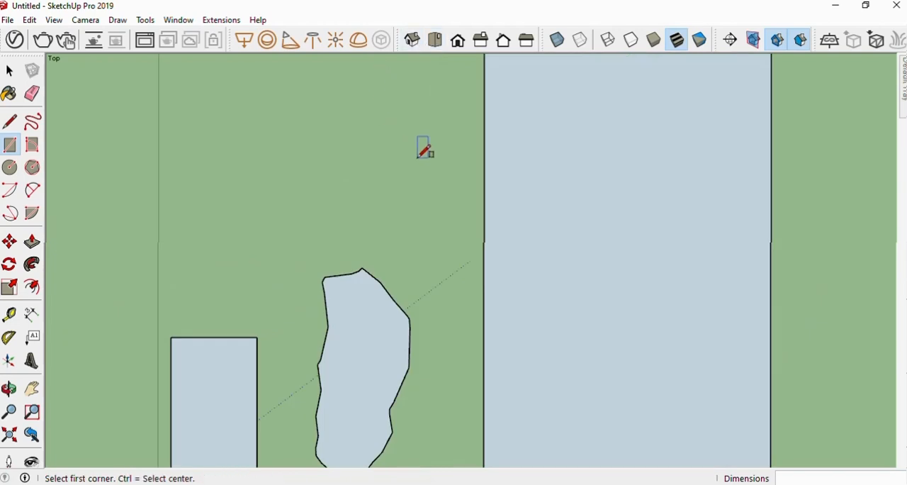
scroll(557, 199, down, 2)
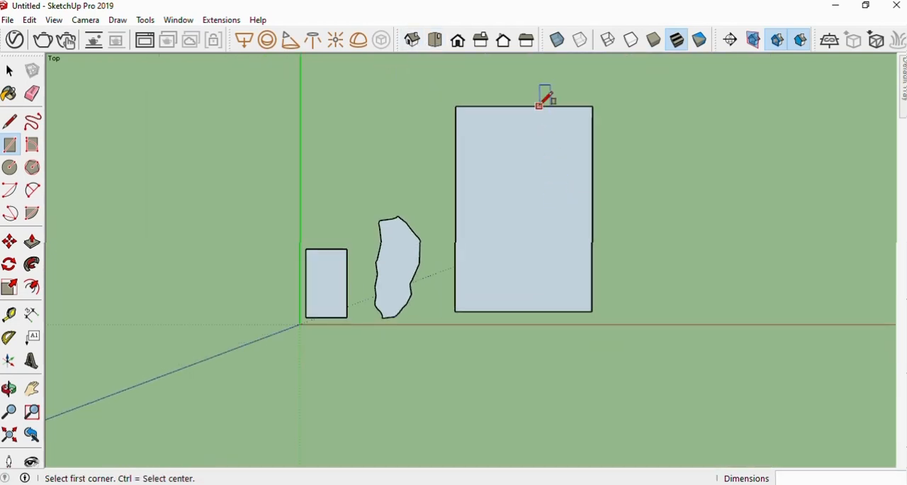
scroll(543, 95, up, 2)
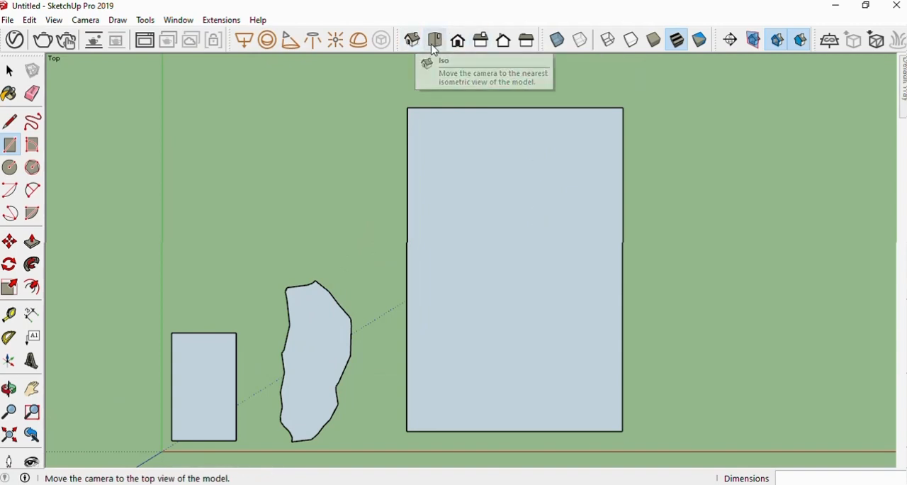
middle_drag(551, 302, 553, 315)
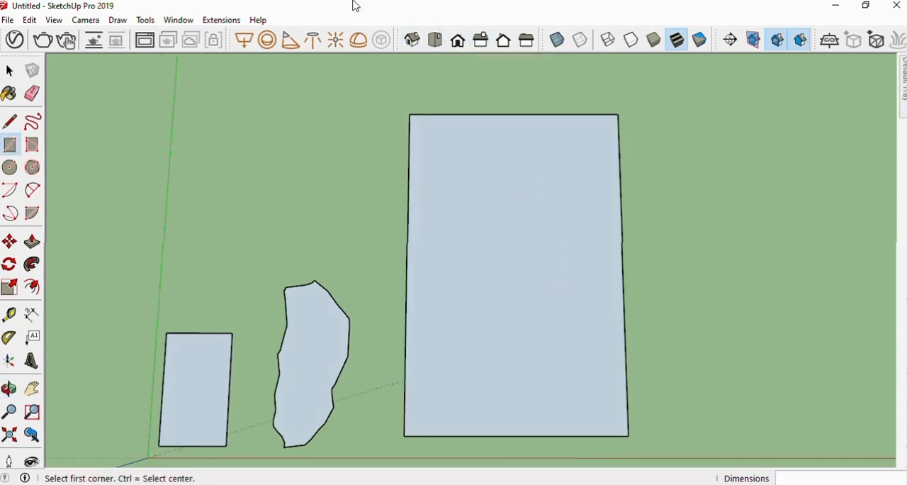
click(412, 40)
scroll(557, 379, up, 2)
scroll(429, 265, down, 3)
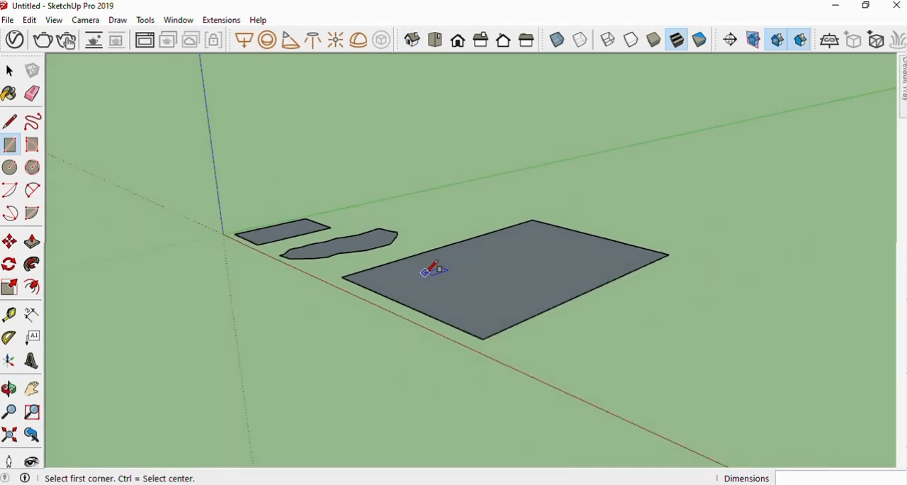
scroll(461, 282, down, 2)
scroll(573, 305, up, 2)
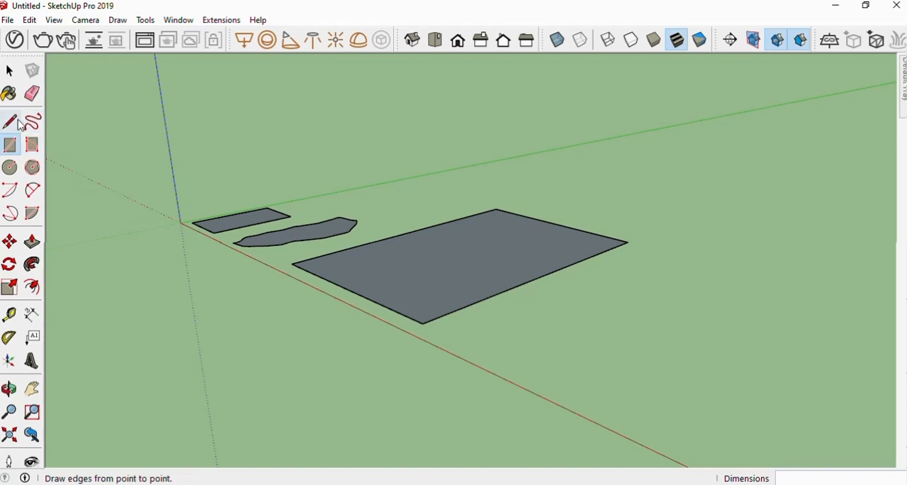
Draw a circle with a 2'6" radius on the ground beside the large rectangle
click(10, 168)
scroll(608, 353, up, 3)
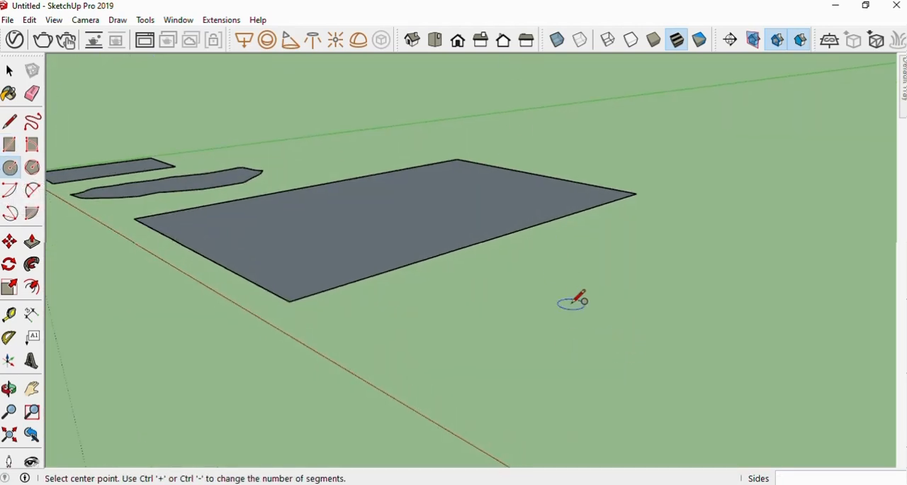
click(613, 331)
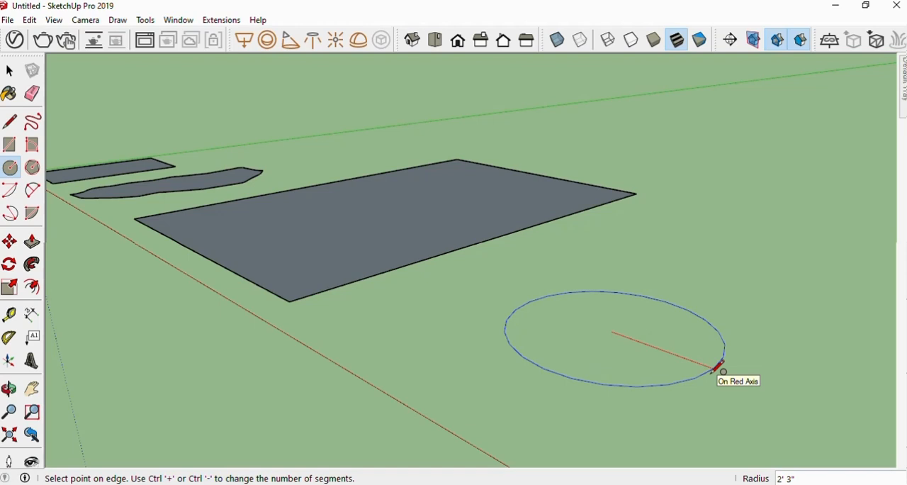
text(2'6")
key(Return)
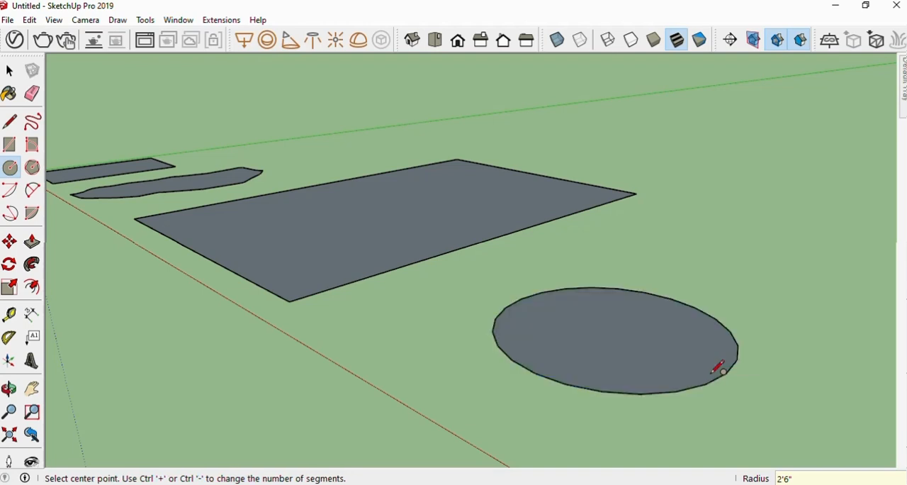
Check the circle's radius and segment count in Entity Info and examine its outline up close in the top view
middle_drag(628, 373, 610, 393)
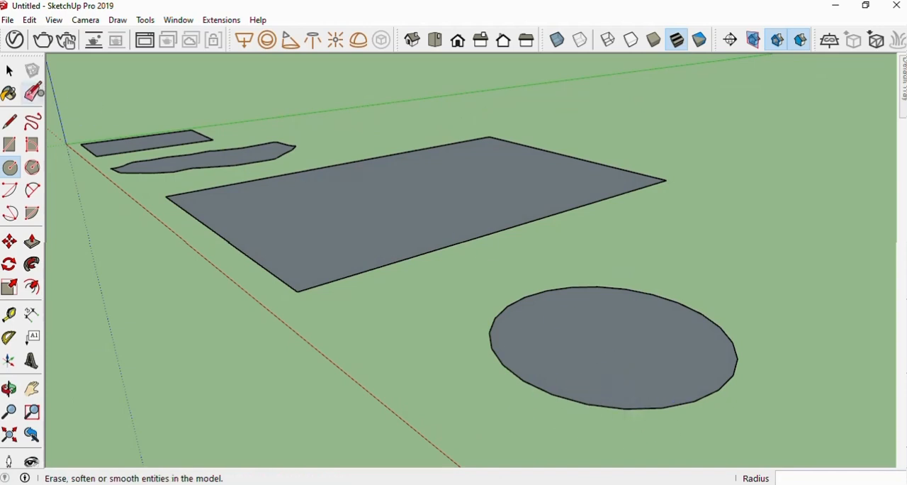
click(9, 72)
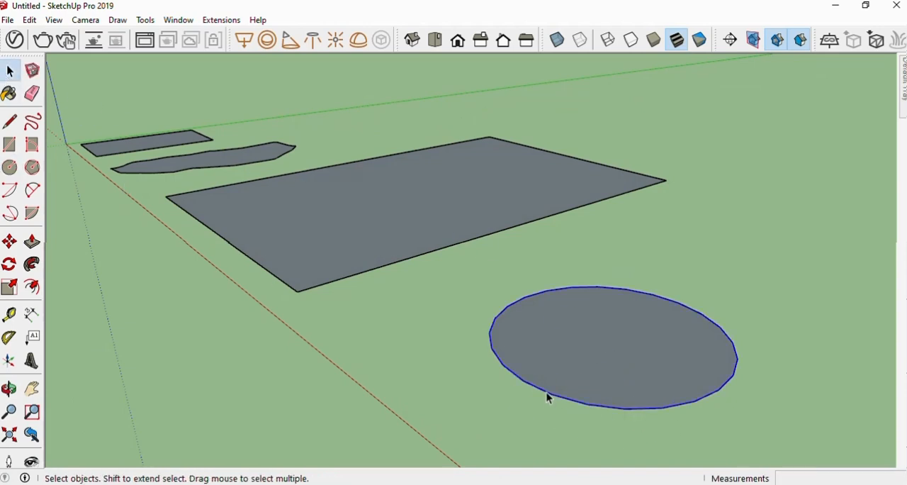
mouse_move(904, 113)
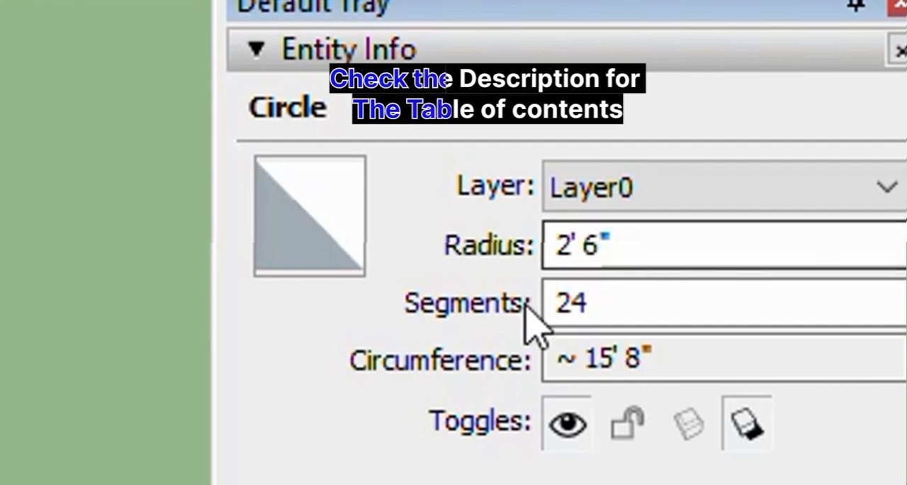
click(603, 177)
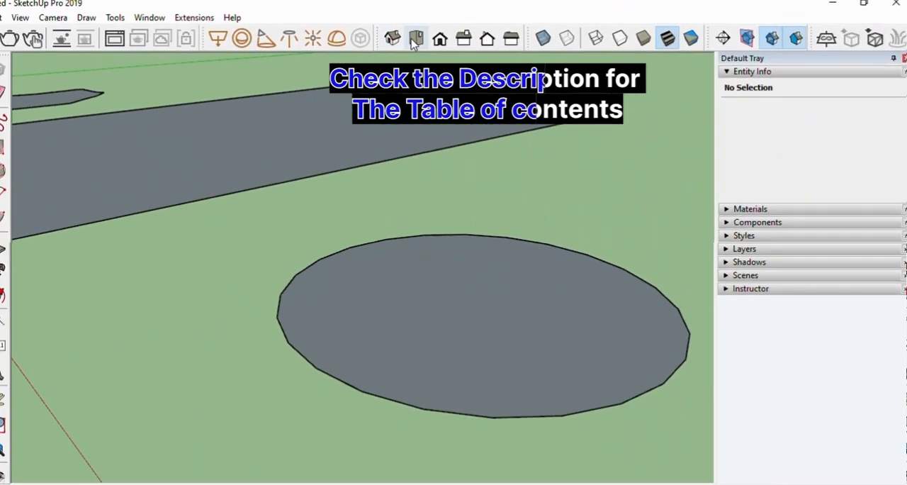
click(415, 39)
scroll(447, 227, down, 5)
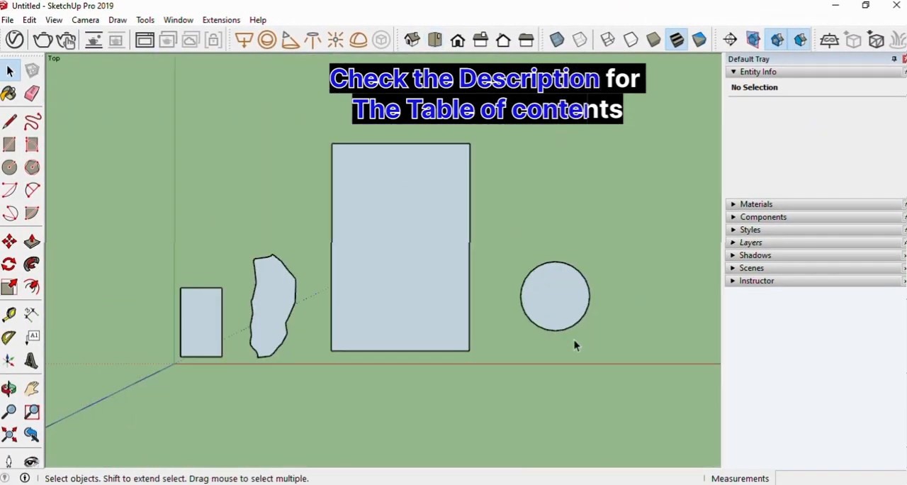
scroll(623, 243, up, 3)
scroll(603, 270, up, 5)
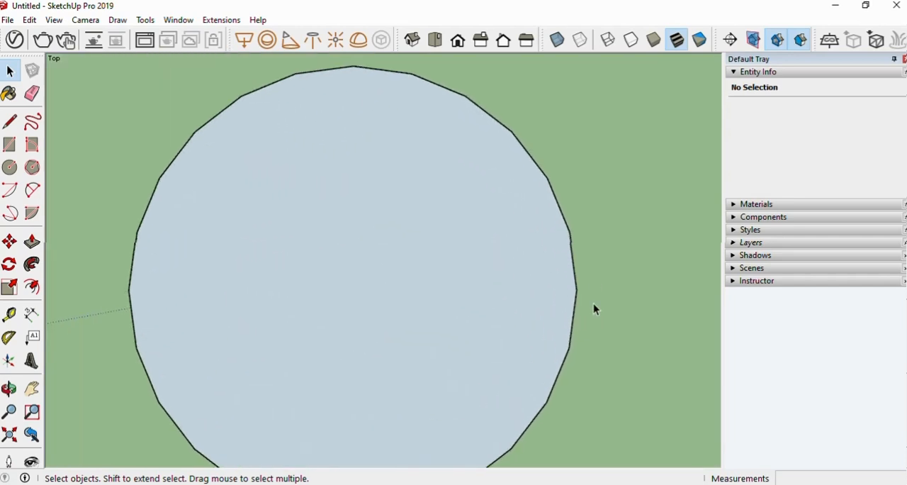
scroll(588, 307, down, 2)
scroll(567, 356, up, 2)
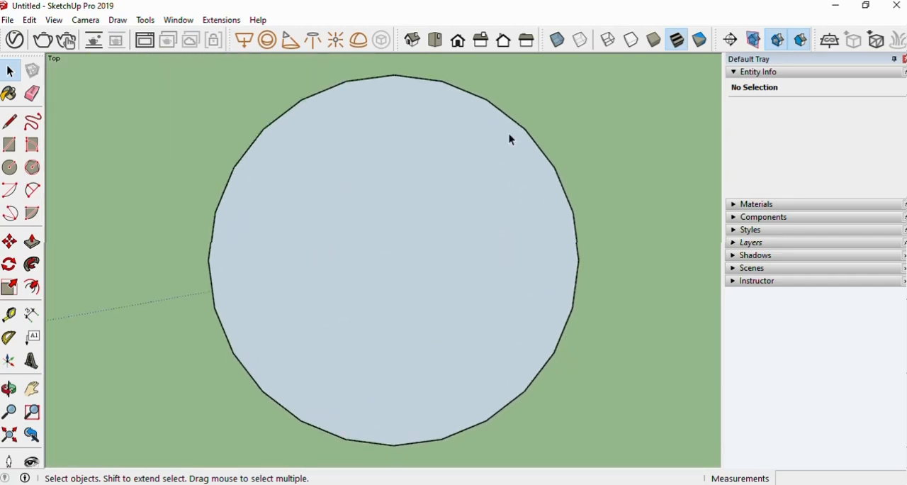
Set the circle's segment count to 40 in Entity Info and raise it further for a smoother outline
click(416, 443)
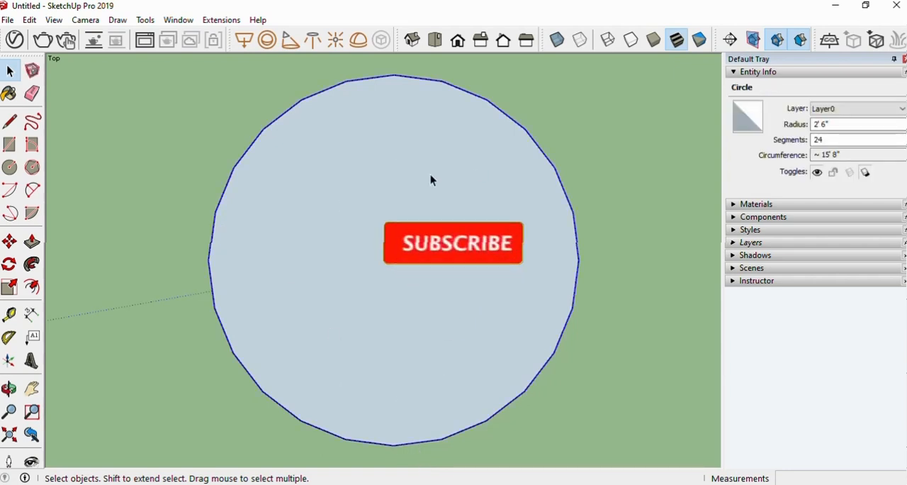
click(823, 140)
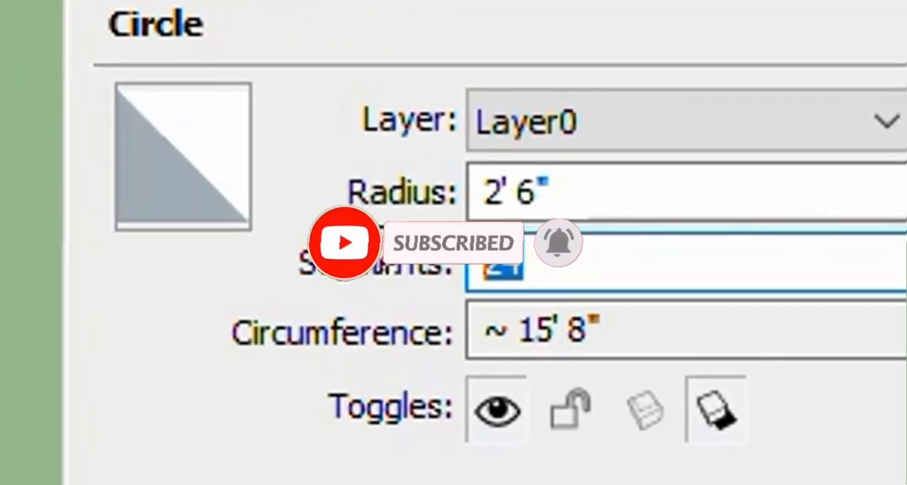
text(40)
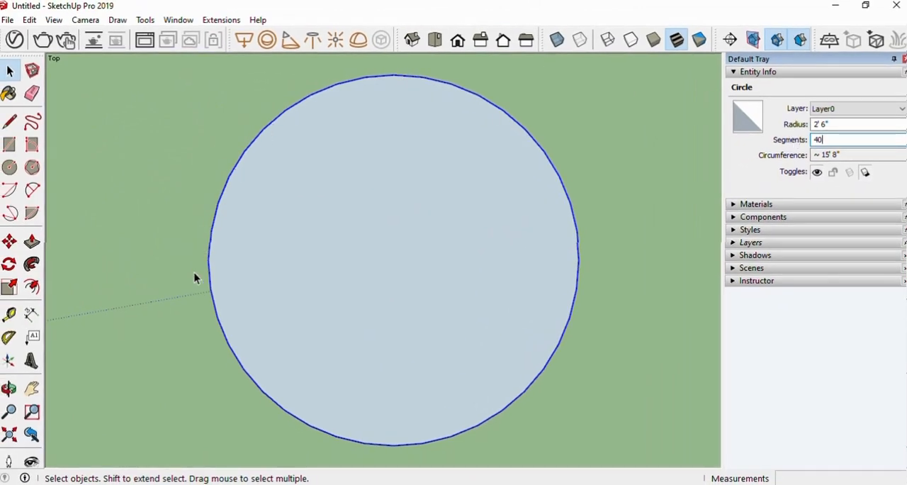
drag(829, 140, 784, 139)
key(Return)
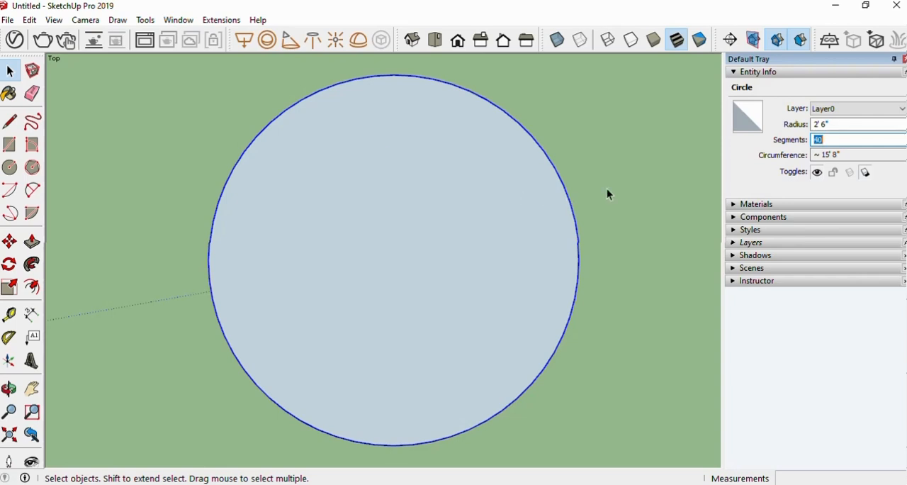
Deselect the circle, return to a perspective angle and unpin the Default Tray so that it collapses
click(575, 346)
middle_drag(575, 346, 383, 269)
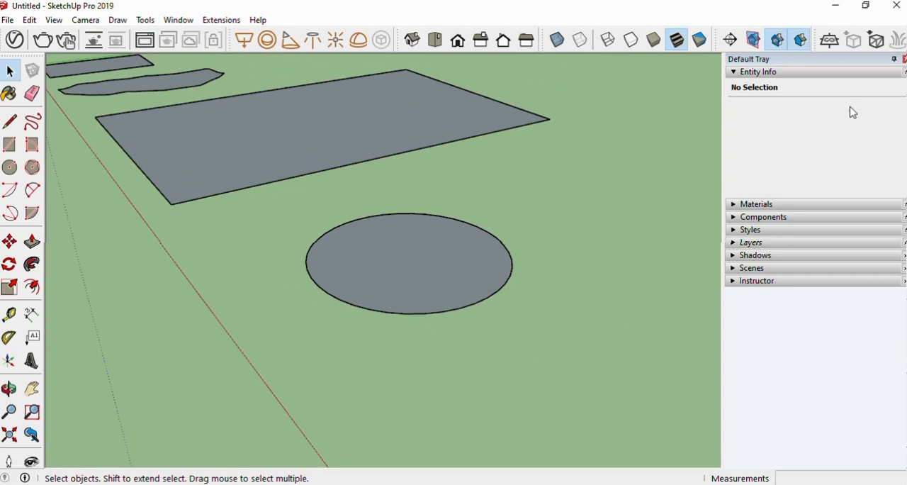
click(892, 60)
scroll(489, 270, up, 4)
scroll(465, 267, down, 4)
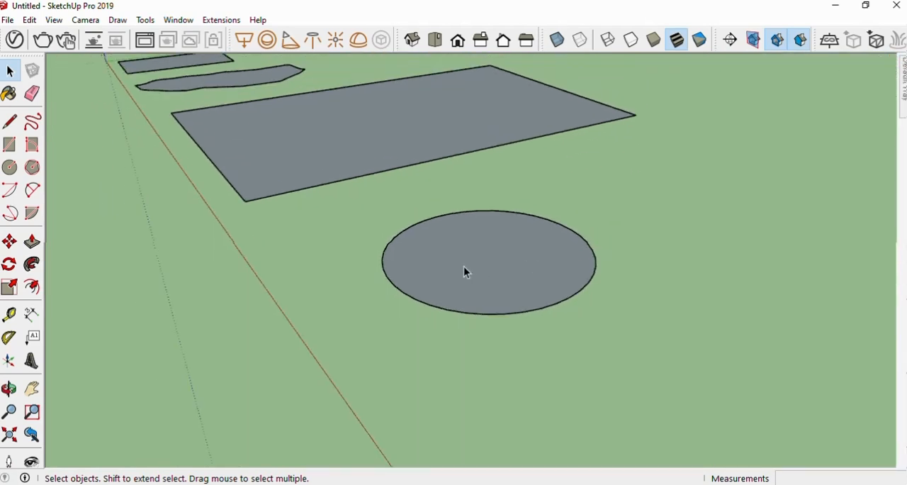
Select the whole circle and move it 5' along the red axis
middle_drag(466, 271, 462, 253)
scroll(474, 257, down, 5)
scroll(144, 142, up, 4)
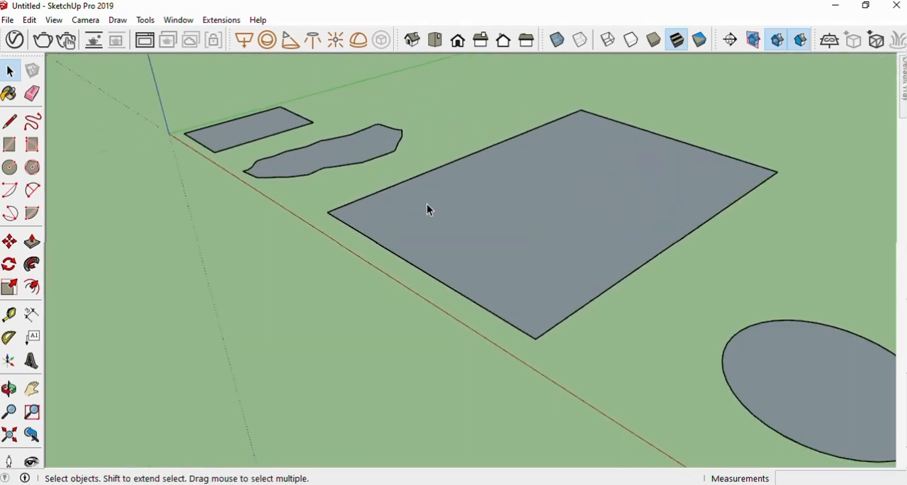
scroll(433, 207, up, 1)
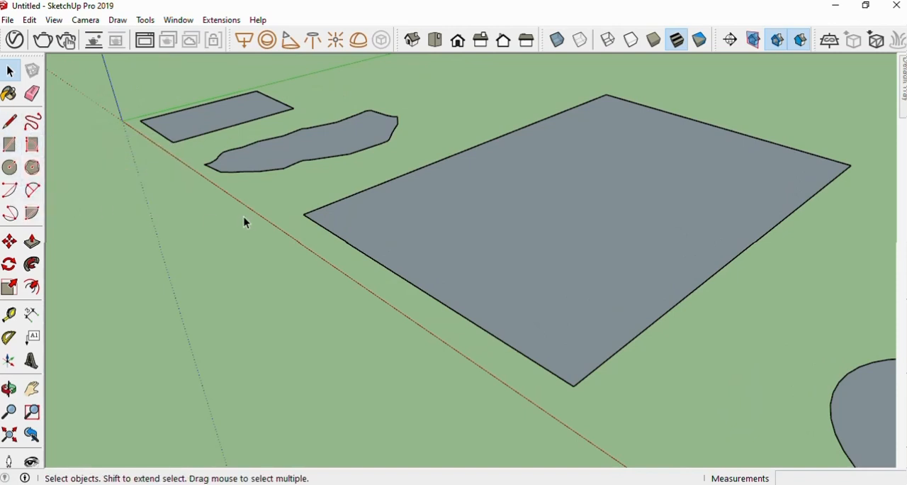
scroll(244, 217, down, 5)
scroll(524, 337, up, 2)
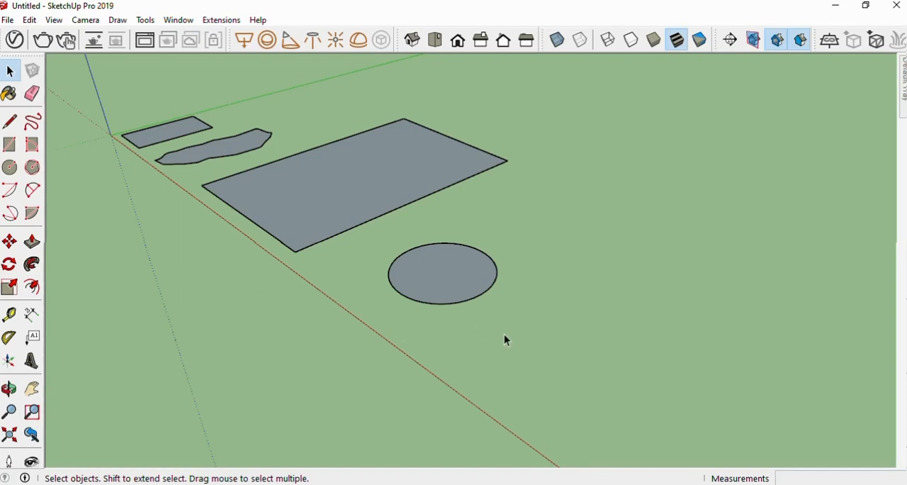
drag(384, 240, 384, 240)
click(11, 243)
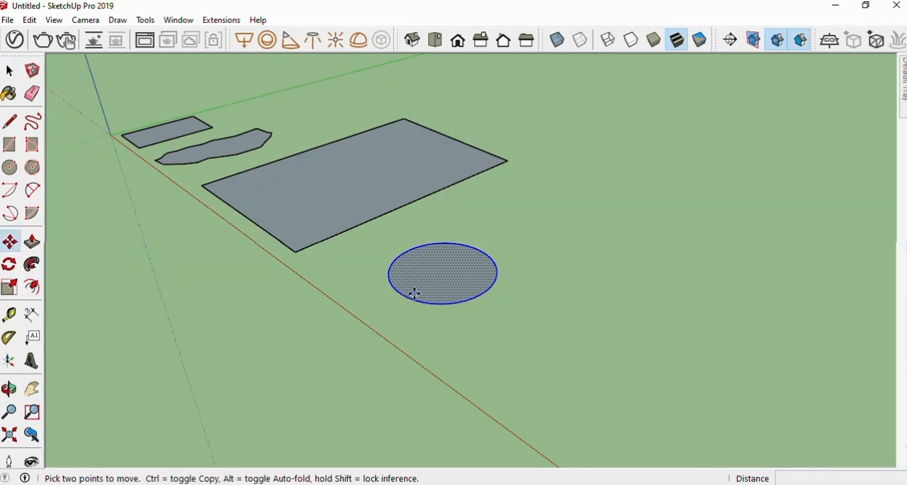
click(405, 297)
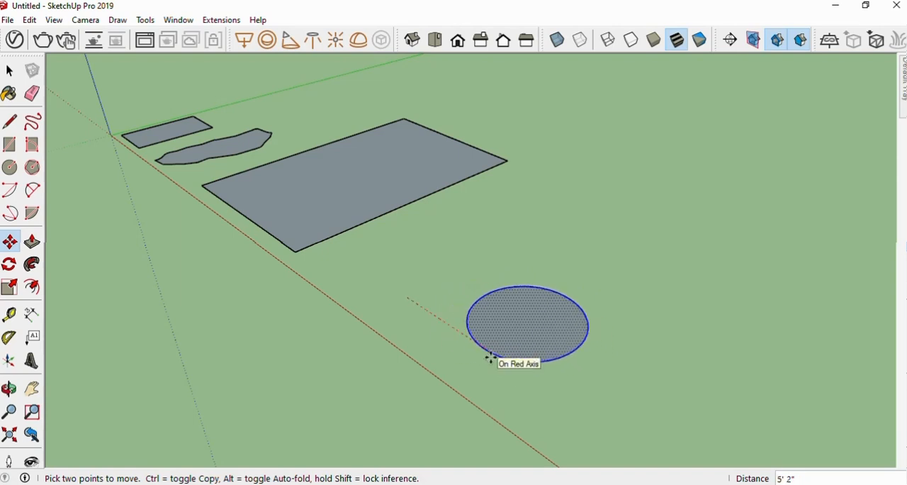
key(Return)
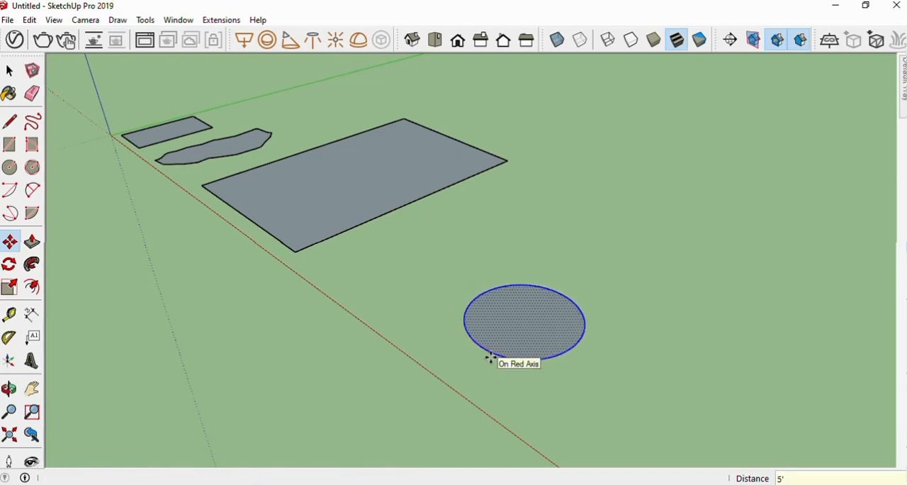
Move the circle freely across the ground, place it a short distance beyond the large rectangle and deselect it
click(522, 318)
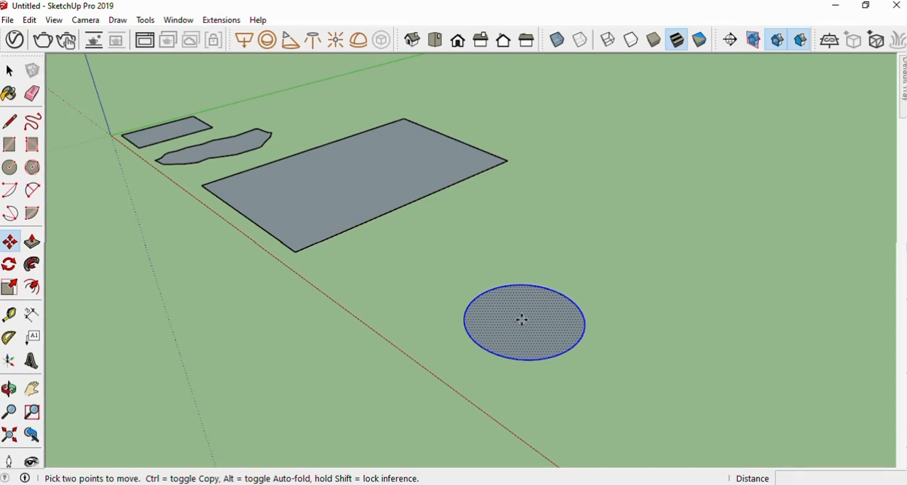
click(727, 210)
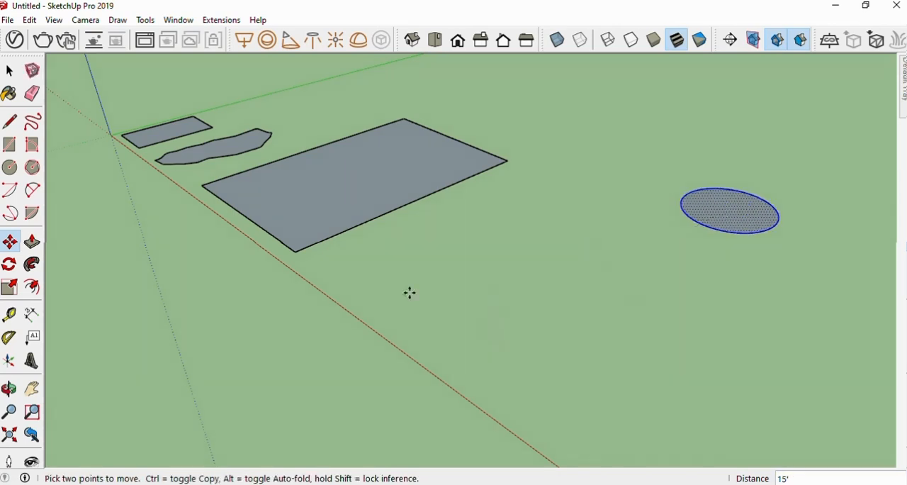
click(718, 210)
click(484, 241)
click(496, 247)
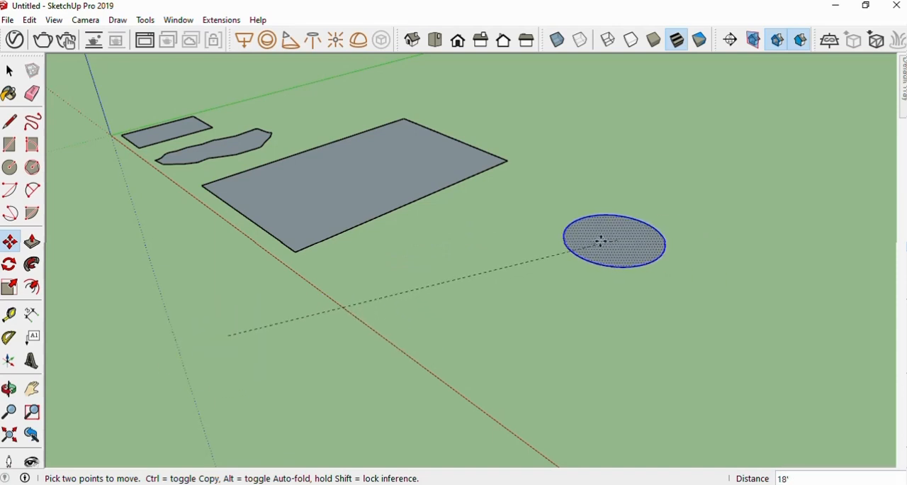
click(592, 242)
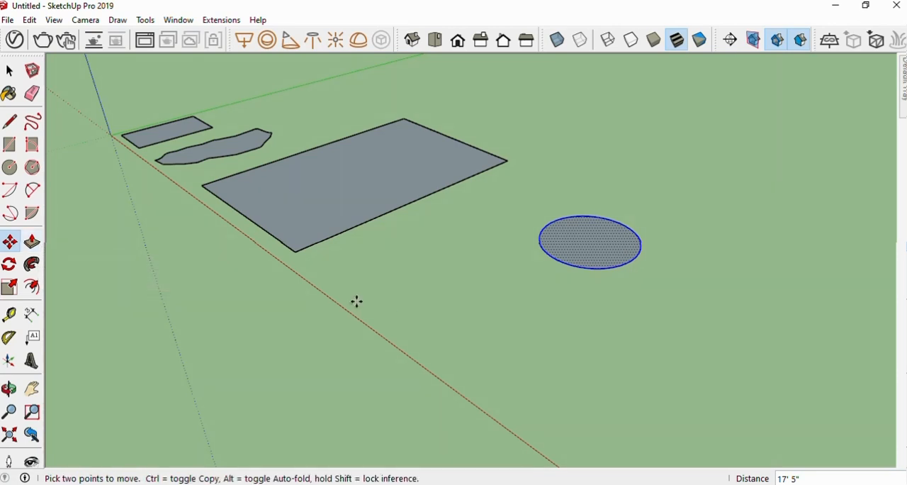
key(Escape)
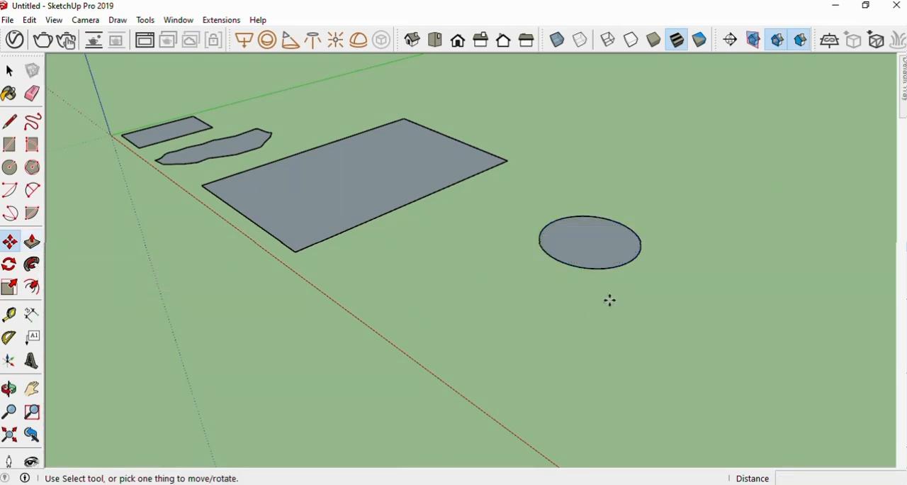
Extrude the circle upward 10' with Push/Pull to form a cylinder
scroll(608, 234, up, 4)
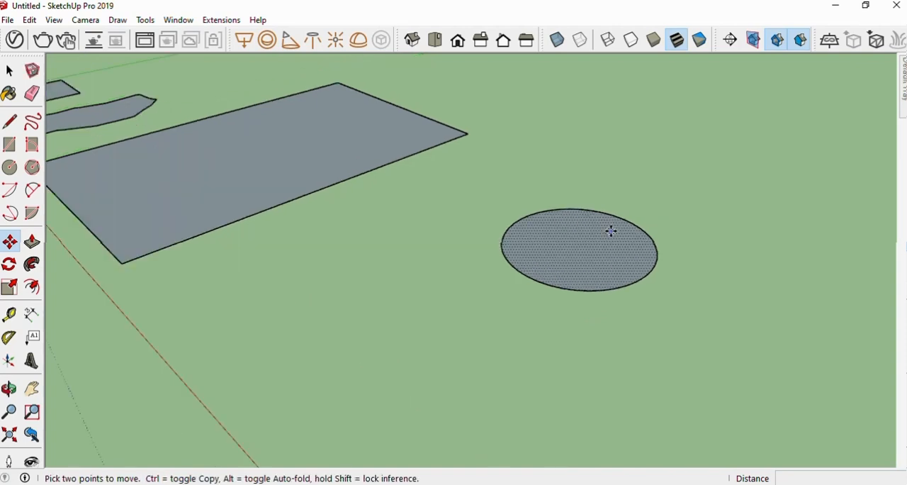
middle_drag(547, 229, 531, 257)
scroll(551, 265, down, 5)
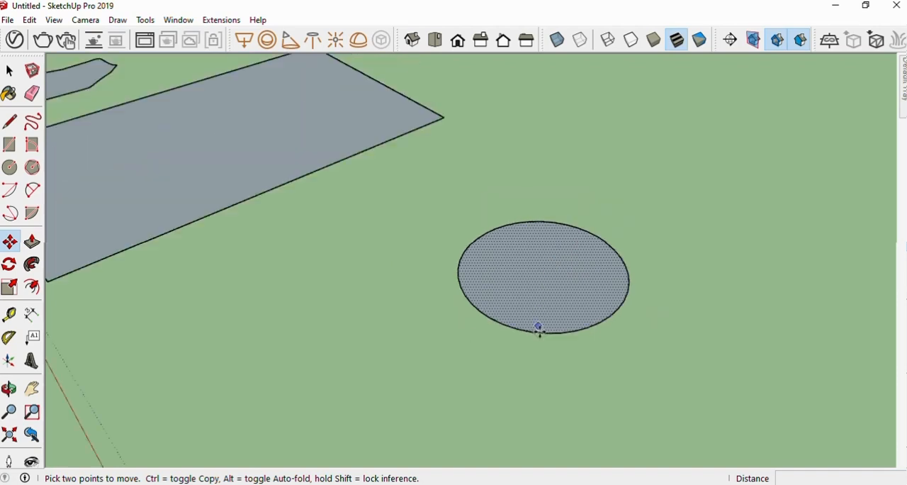
scroll(545, 323, up, 3)
middle_drag(557, 356, 556, 260)
scroll(541, 308, up, 1)
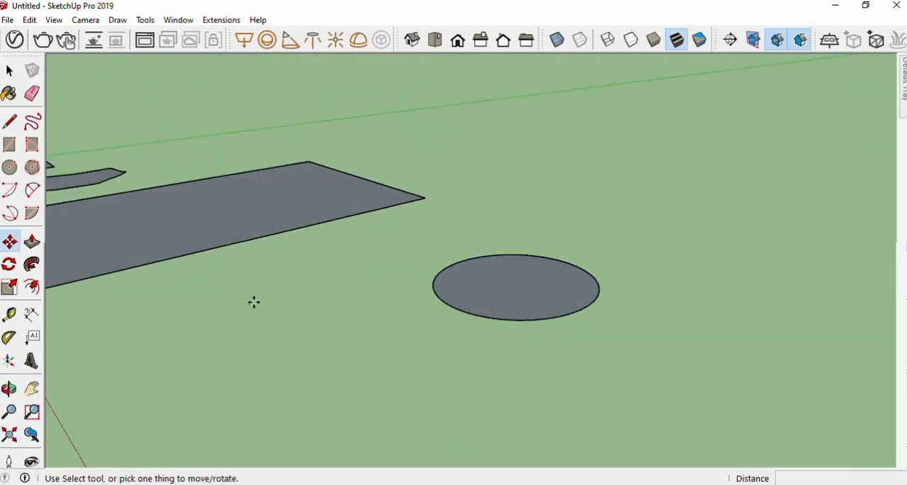
click(32, 243)
click(522, 312)
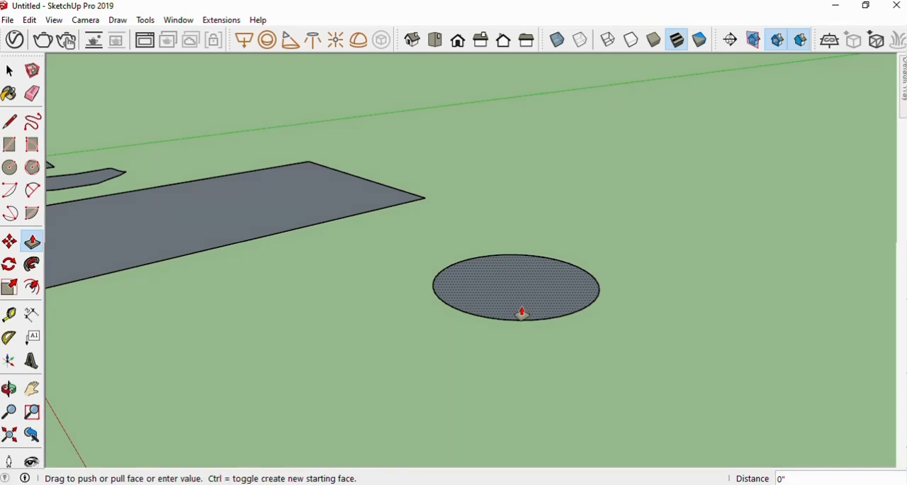
scroll(522, 298, down, 3)
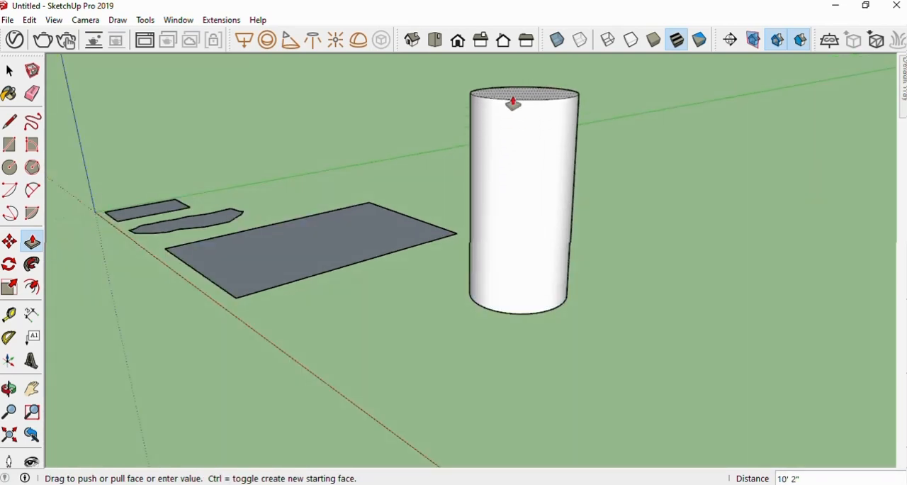
text(1)
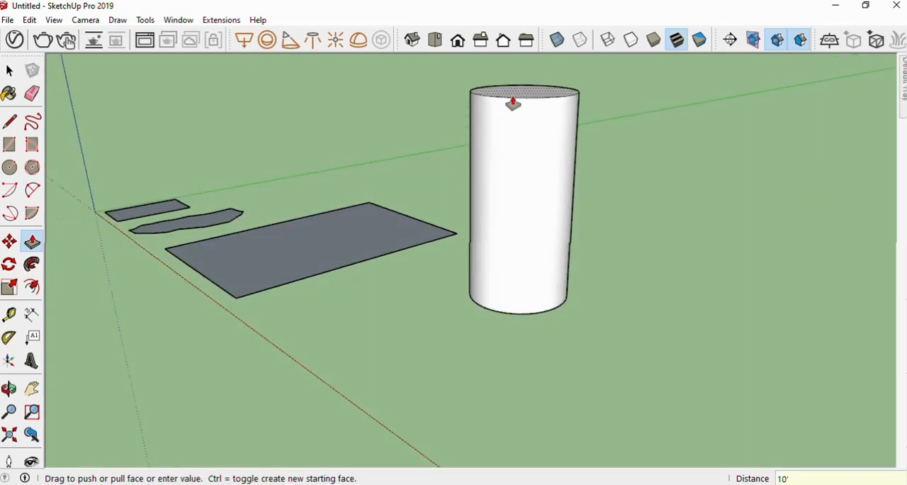
text(0')
key(Return)
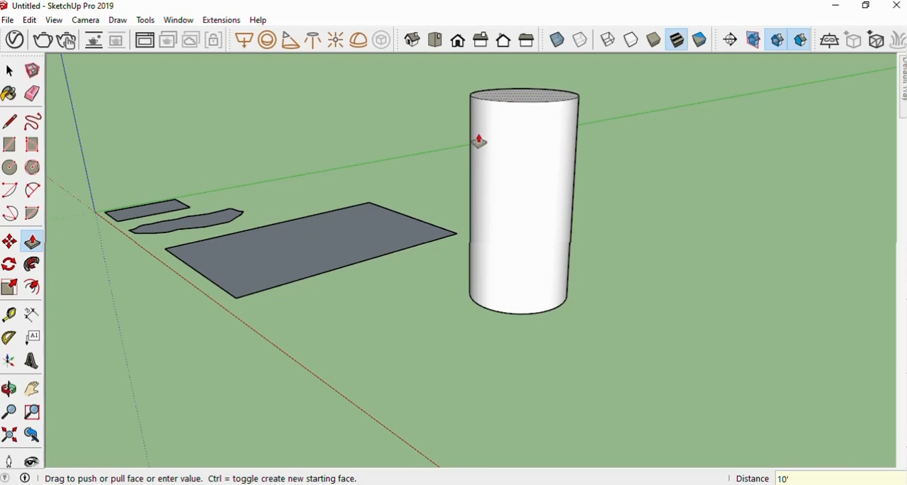
Push/Pull the small rectangle near the origin up to the same height as the cylinder's top face
middle_drag(555, 248, 569, 277)
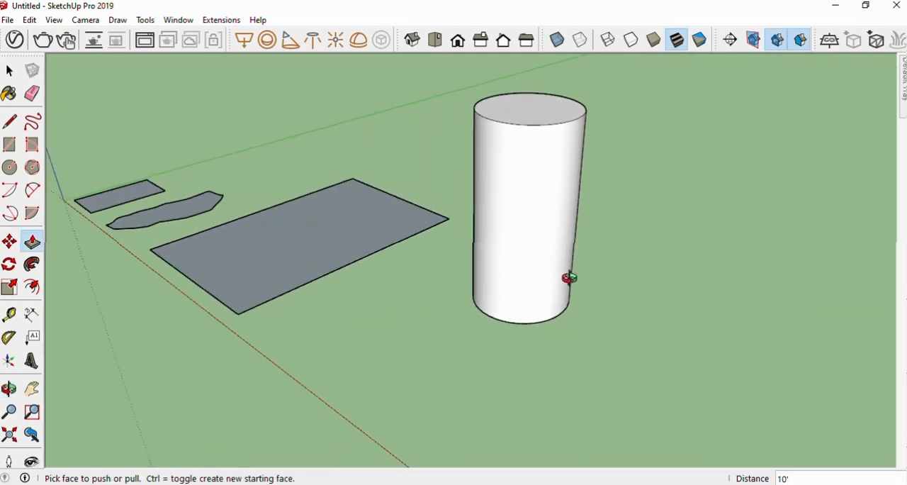
scroll(559, 286, down, 3)
scroll(319, 240, up, 3)
scroll(318, 241, up, 3)
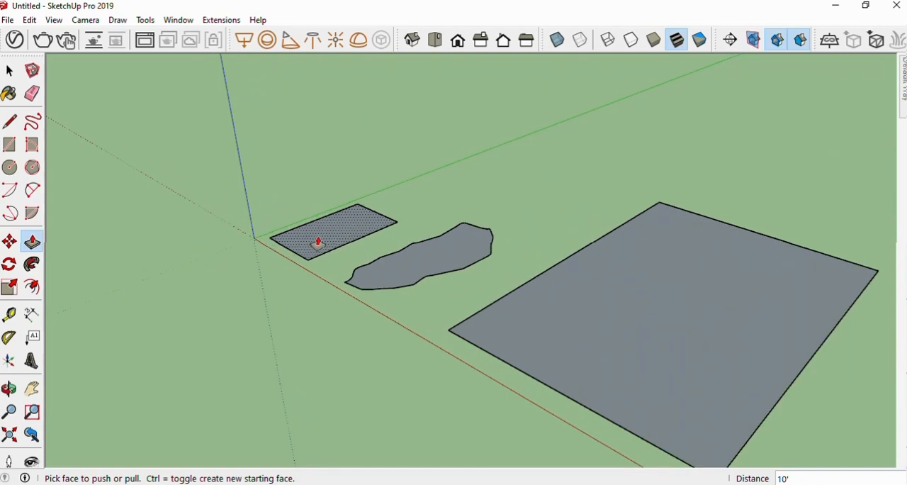
click(311, 250)
scroll(311, 249, down, 6)
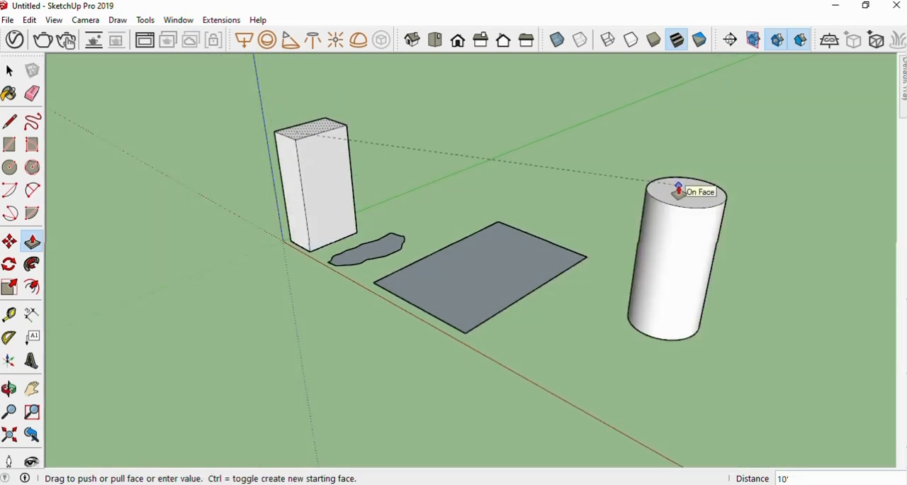
click(678, 189)
Push/Pull the large rectangle up 6" to form a flat slab
scroll(342, 158, up, 2)
scroll(342, 158, up, 2)
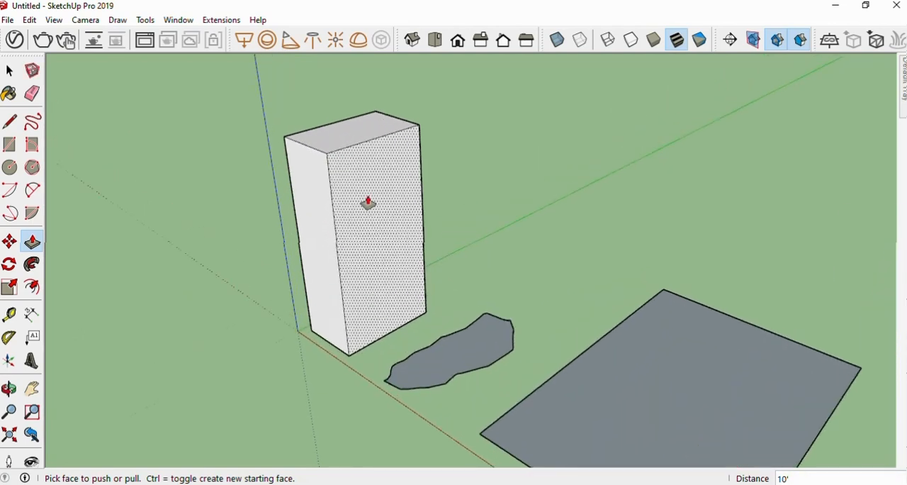
middle_drag(366, 202, 365, 164)
scroll(366, 173, down, 3)
scroll(517, 333, up, 4)
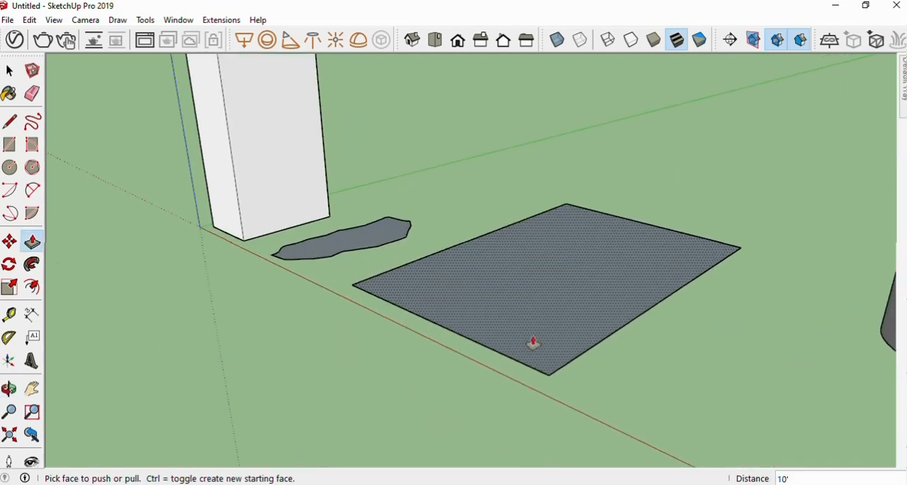
middle_drag(537, 336, 534, 295)
scroll(560, 298, up, 2)
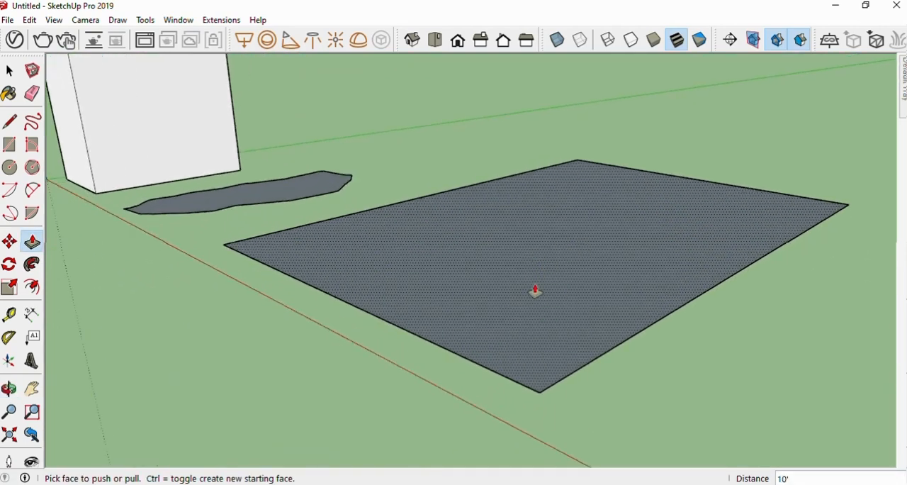
click(529, 320)
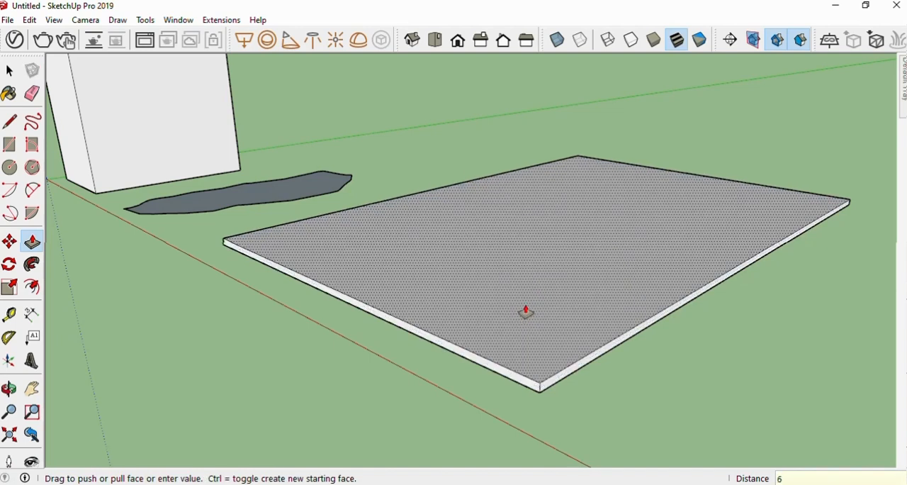
key(Return)
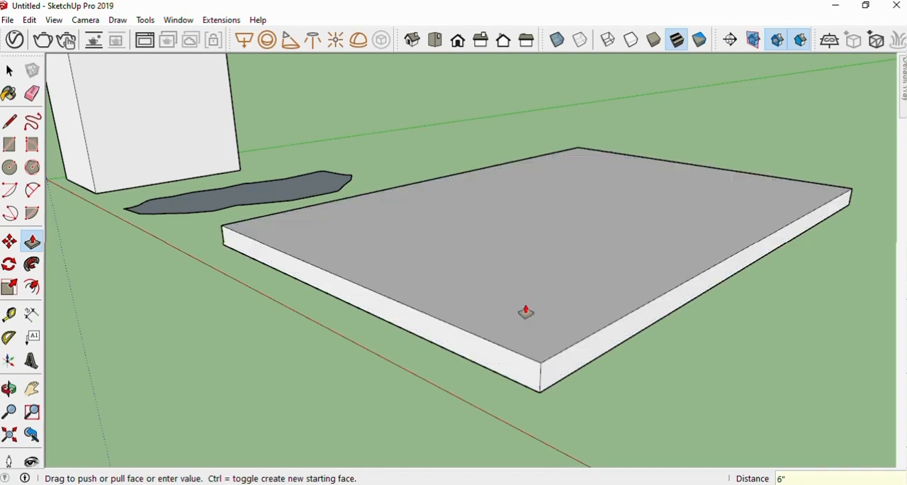
Push/Pull the freehand shape up to match the height of the slab's top face
middle_drag(531, 345, 529, 367)
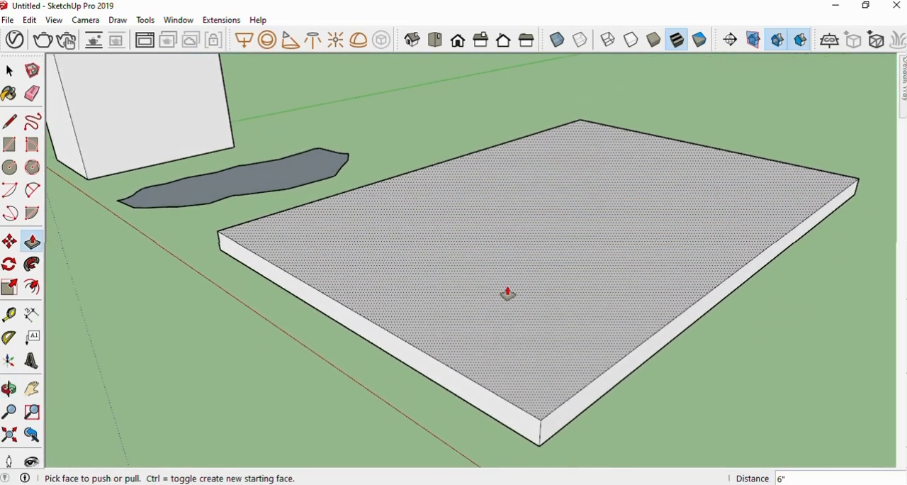
scroll(508, 293, down, 2)
scroll(507, 293, down, 5)
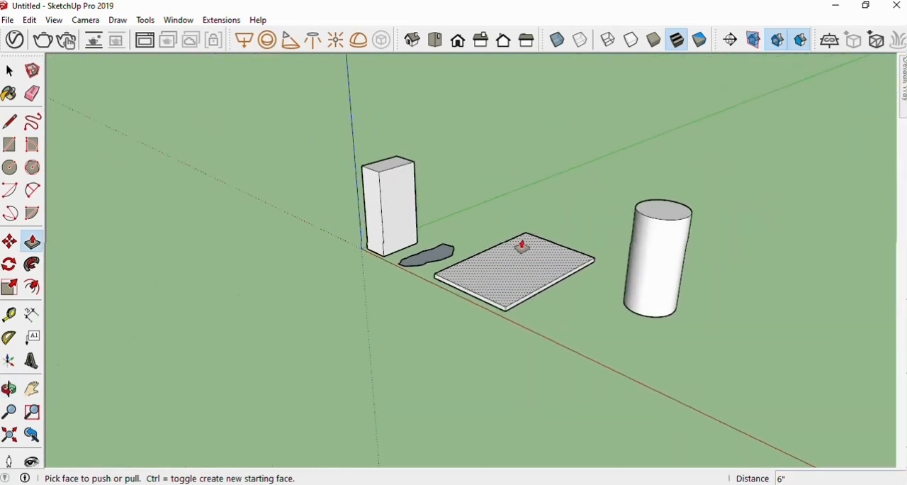
scroll(523, 246, up, 4)
scroll(485, 280, down, 3)
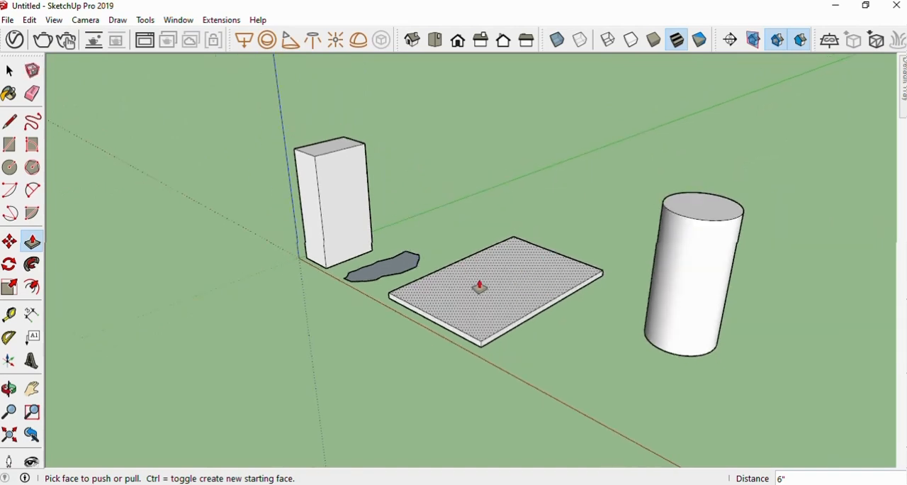
scroll(399, 272, up, 3)
click(399, 271)
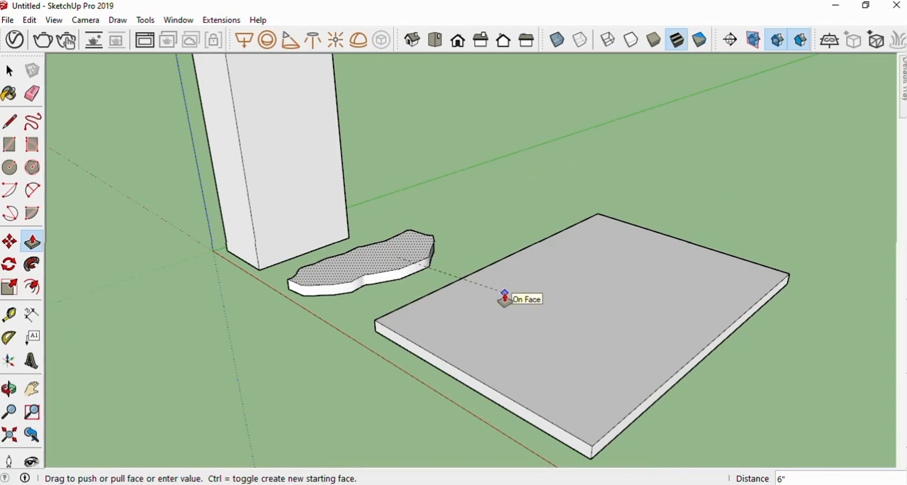
click(505, 298)
Select the tall box, the freehand solid and the slab together and delete them, keeping only the cylinder
middle_drag(503, 343, 567, 271)
scroll(514, 336, down, 3)
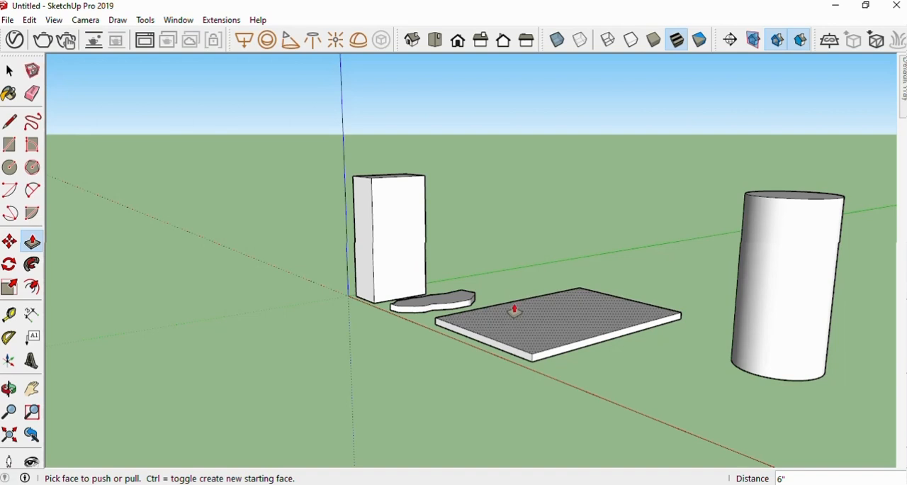
click(10, 71)
middle_drag(530, 347, 396, 356)
drag(239, 161, 237, 121)
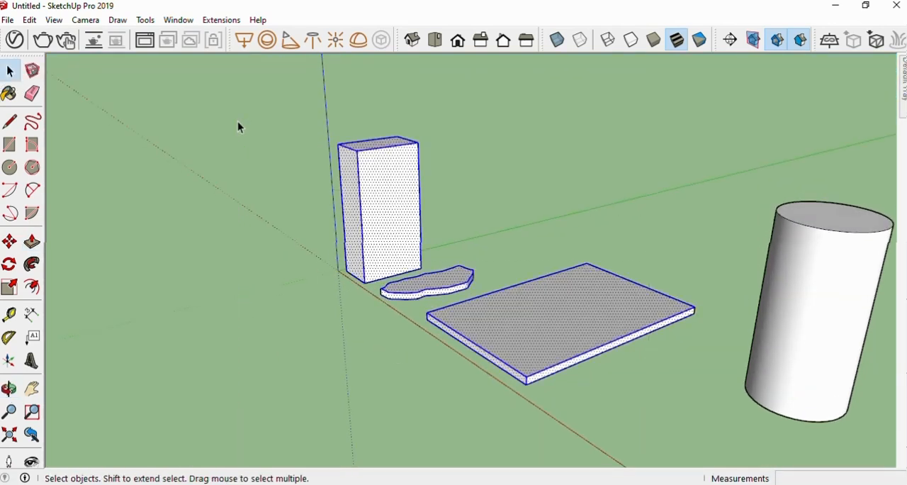
key(Delete)
Select the whole cylinder, copy it about 12' 1" along the green axis and array the copy four times (*4)
scroll(236, 225, down, 2)
scroll(236, 226, down, 2)
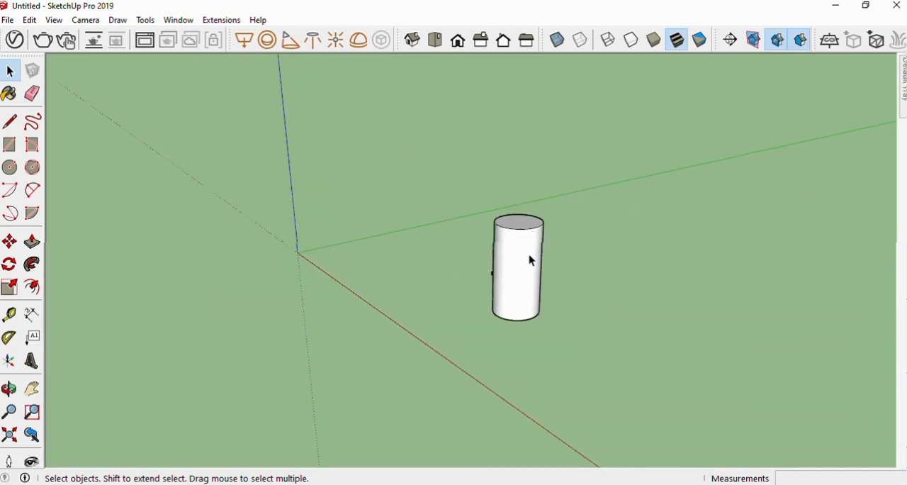
scroll(531, 260, down, 3)
scroll(548, 289, up, 4)
scroll(484, 243, up, 3)
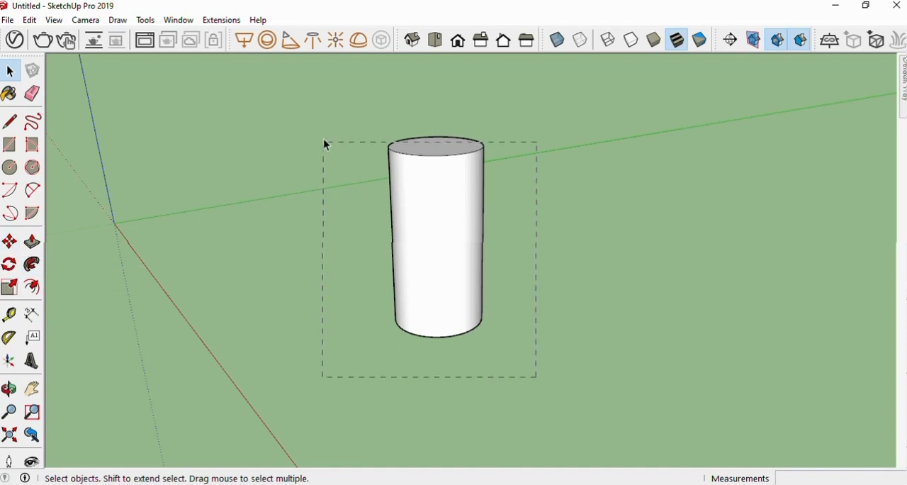
drag(326, 144, 324, 141)
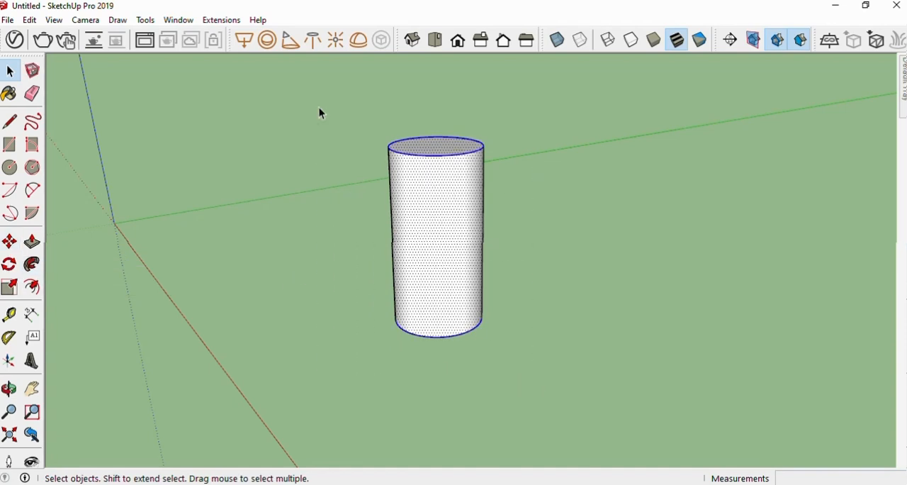
click(10, 242)
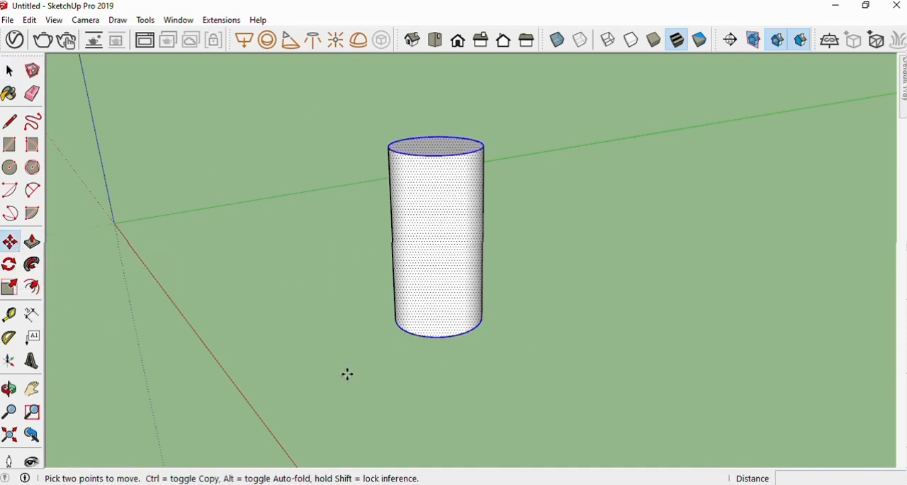
click(397, 324)
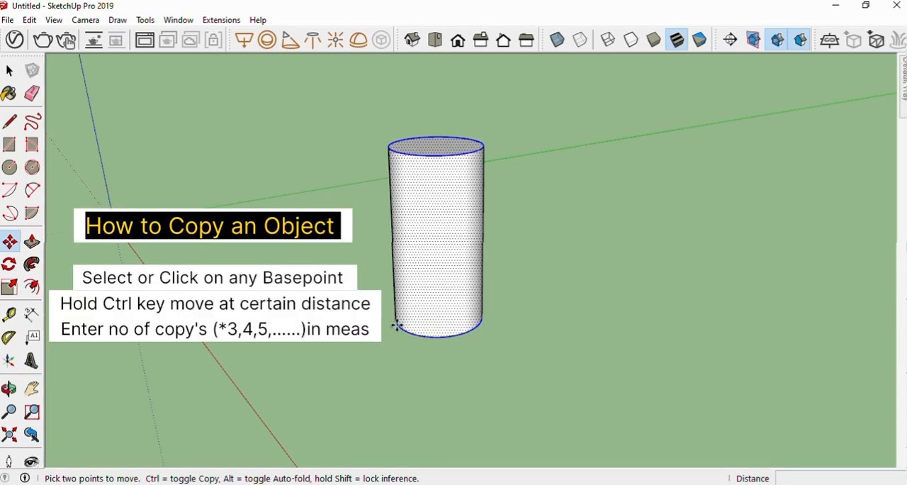
click(397, 325)
key(ctrl)
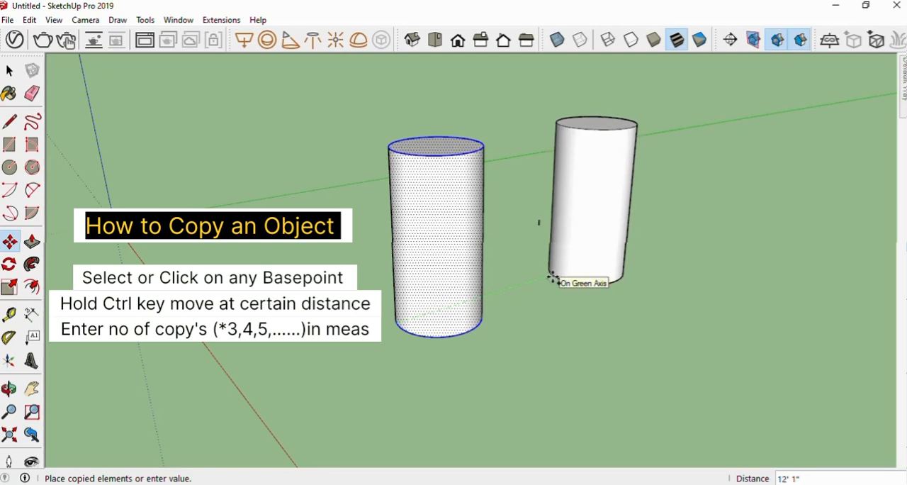
click(552, 277)
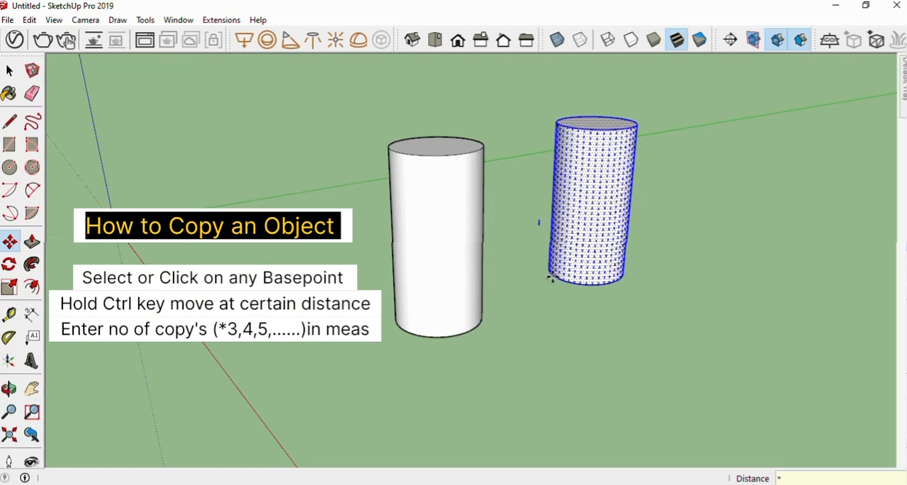
key(Return)
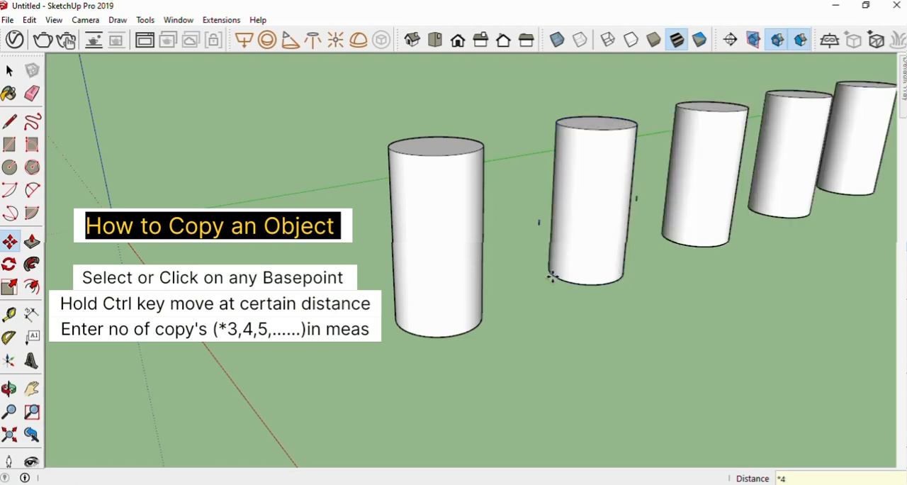
Select all five cylinders in the row together
scroll(490, 277, down, 5)
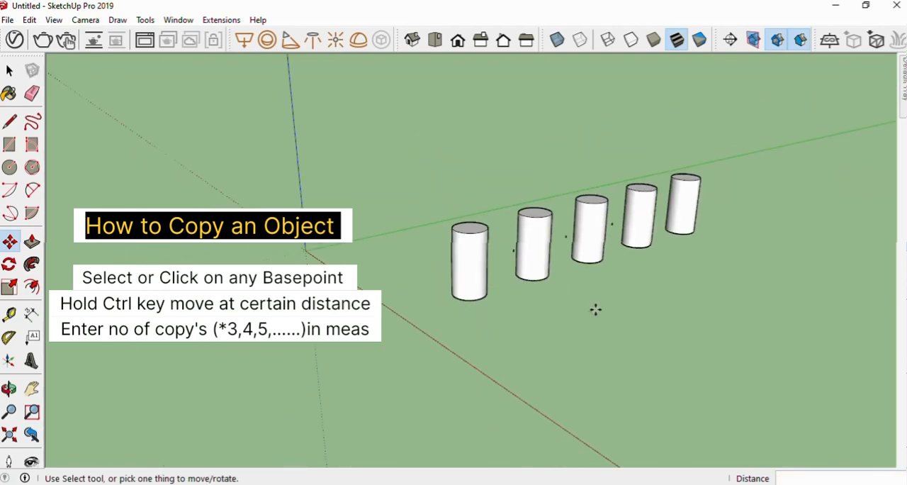
middle_drag(596, 310, 572, 243)
scroll(573, 282, up, 3)
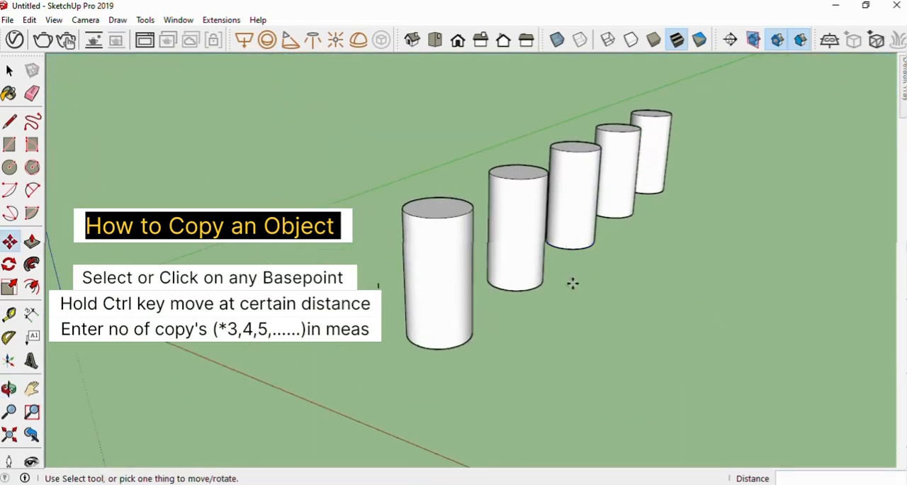
middle_drag(573, 282, 560, 266)
click(9, 70)
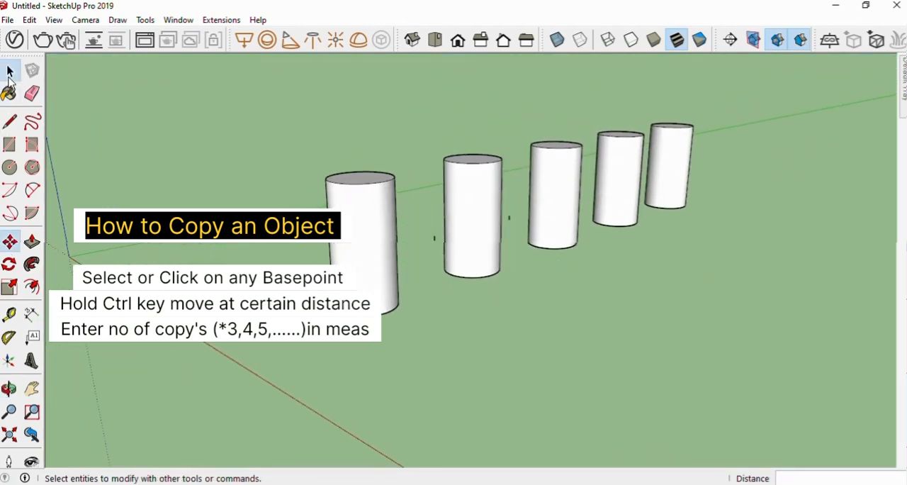
scroll(445, 300, down, 3)
scroll(445, 300, down, 1)
scroll(543, 300, up, 3)
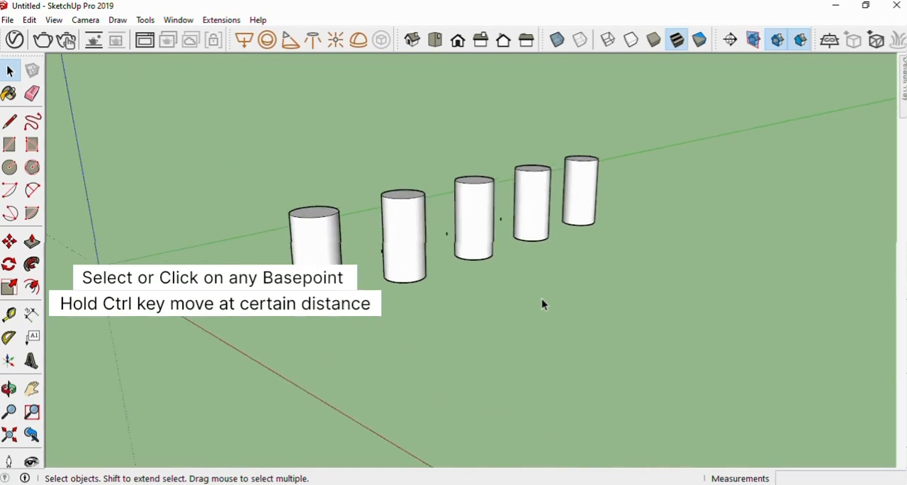
middle_drag(542, 298, 531, 296)
middle_drag(558, 324, 538, 303)
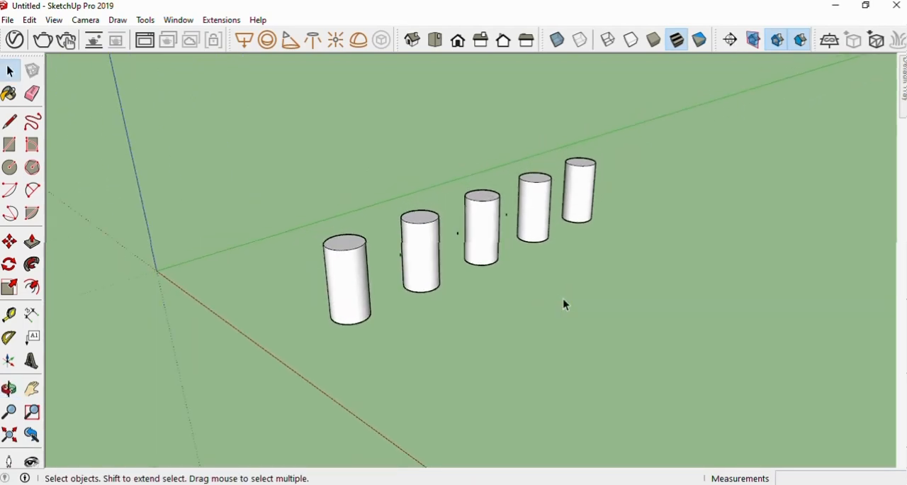
middle_drag(452, 330, 667, 321)
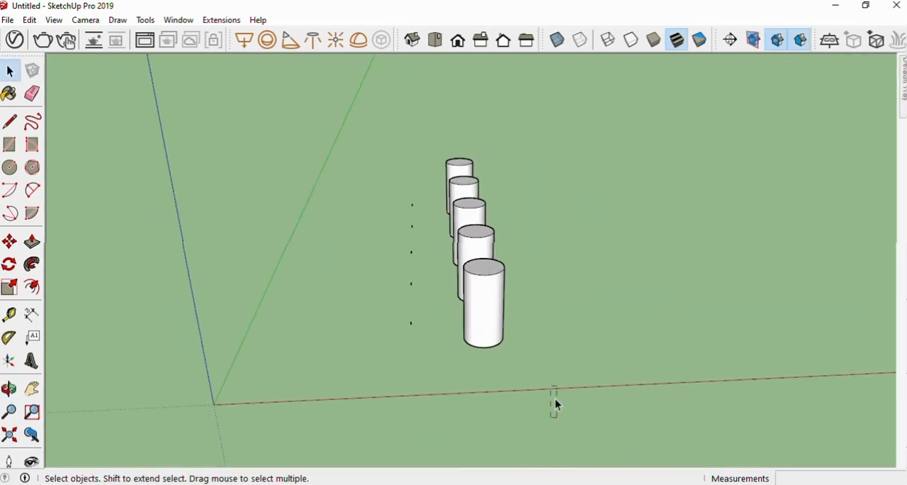
drag(464, 156, 438, 134)
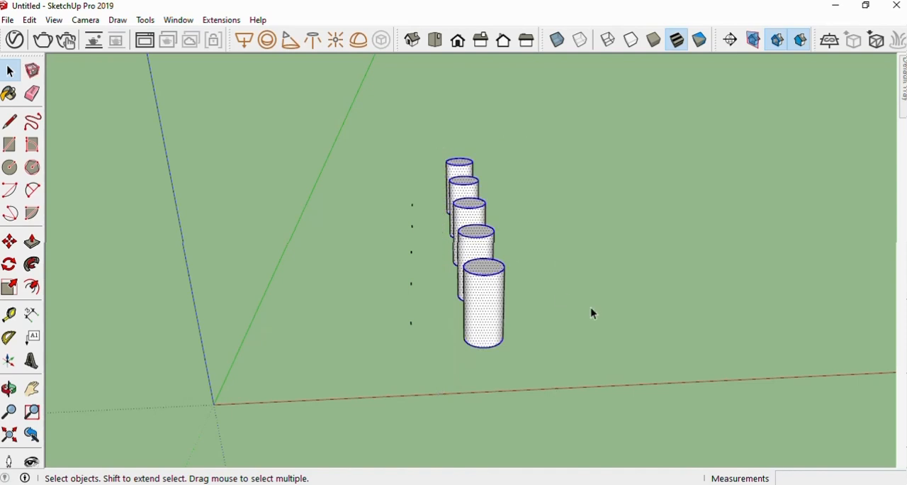
middle_drag(591, 307, 426, 276)
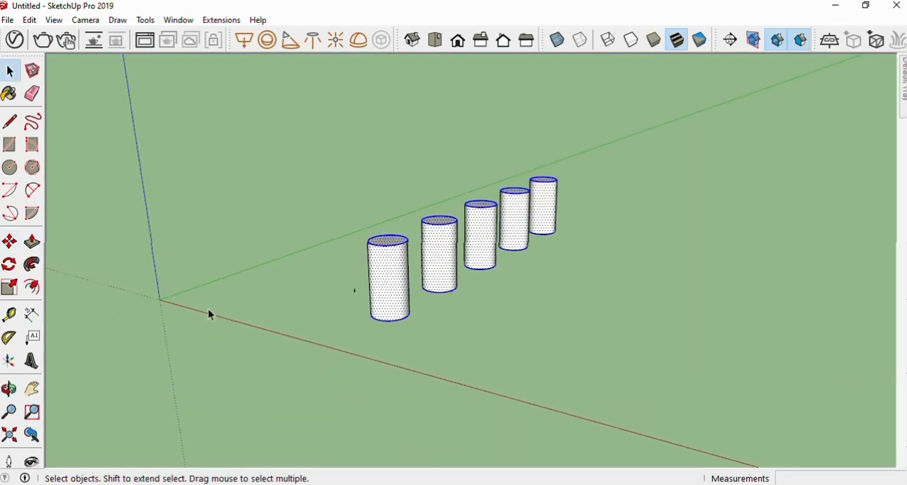
Copy the selected row of cylinders 20' along the red axis and array the copied row six times (*6)
key(m)
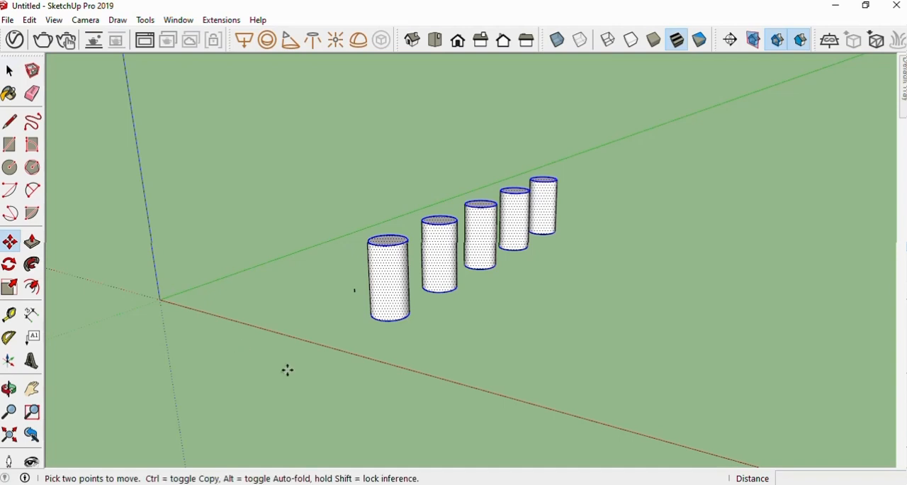
click(380, 322)
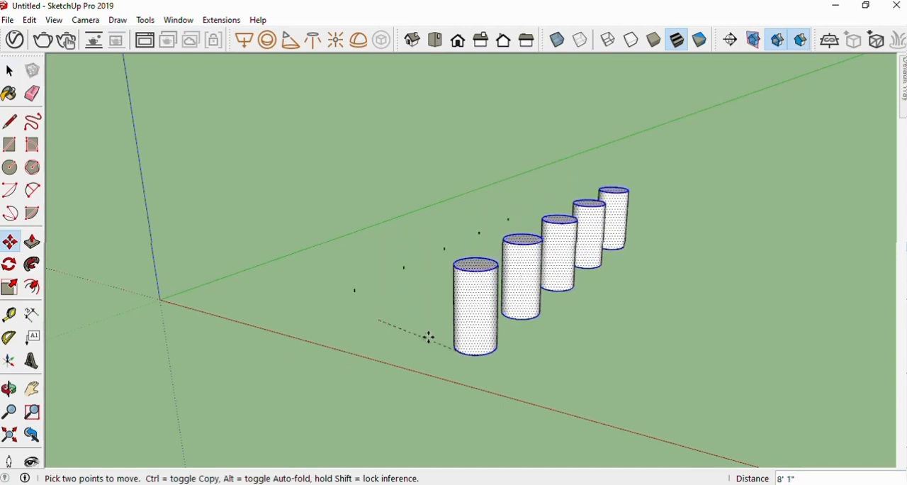
key(ctrl)
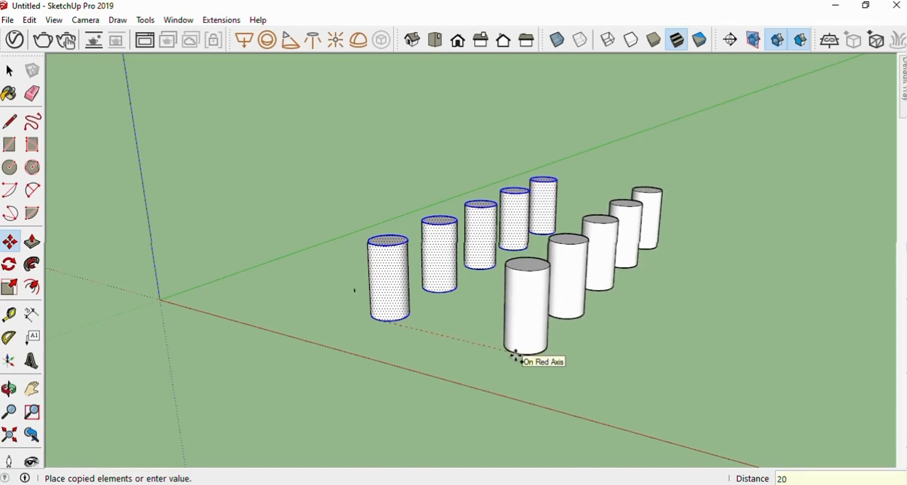
click(516, 357)
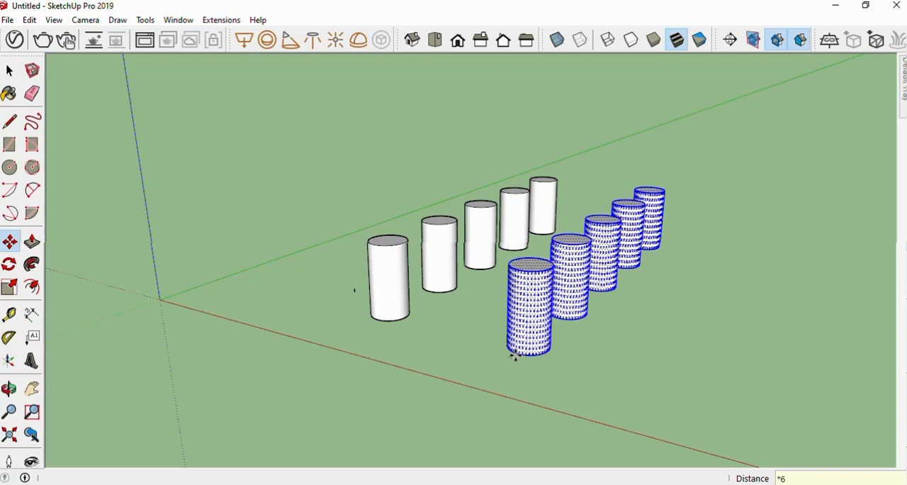
key(Return)
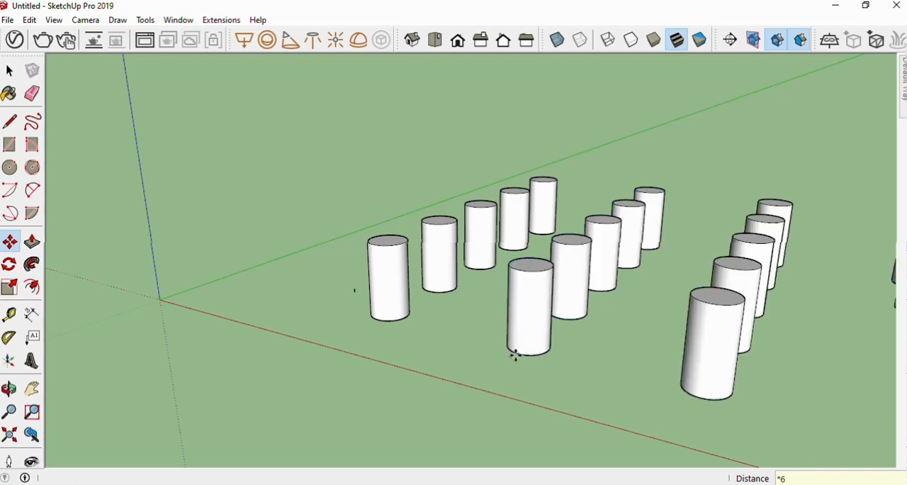
Inspect the grid of copied cylinders from several angles and distances
scroll(447, 339, down, 4)
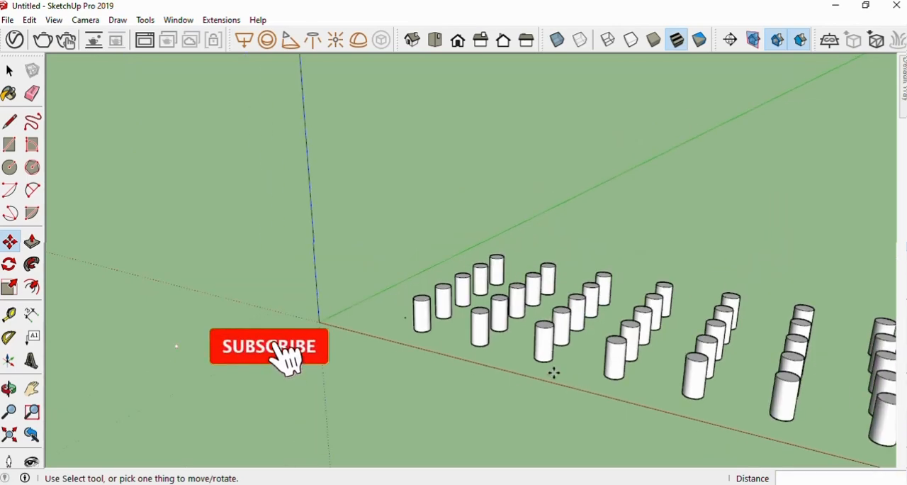
scroll(409, 328, down, 1)
scroll(409, 328, down, 1)
scroll(560, 368, up, 3)
key(o)
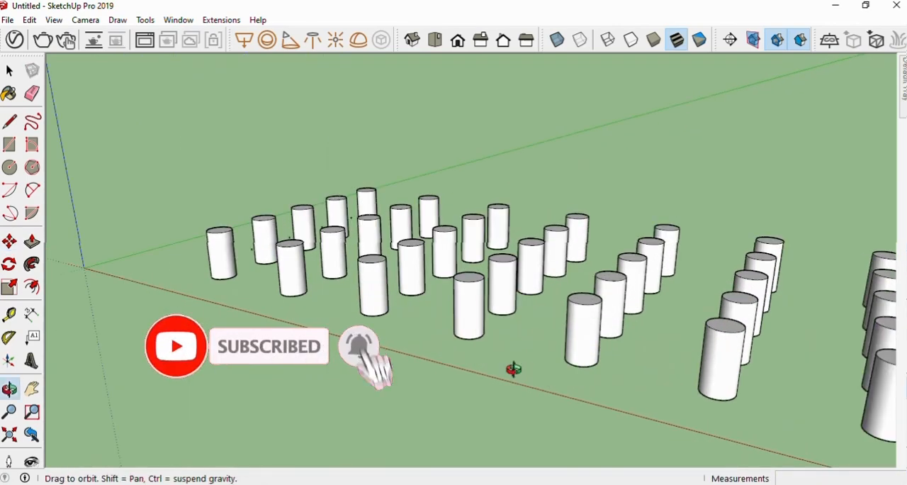
mouse_move(513, 368)
mouse_down()
mouse_move(468, 406)
mouse_move(571, 395)
mouse_move(547, 369)
mouse_move(520, 373)
mouse_up()
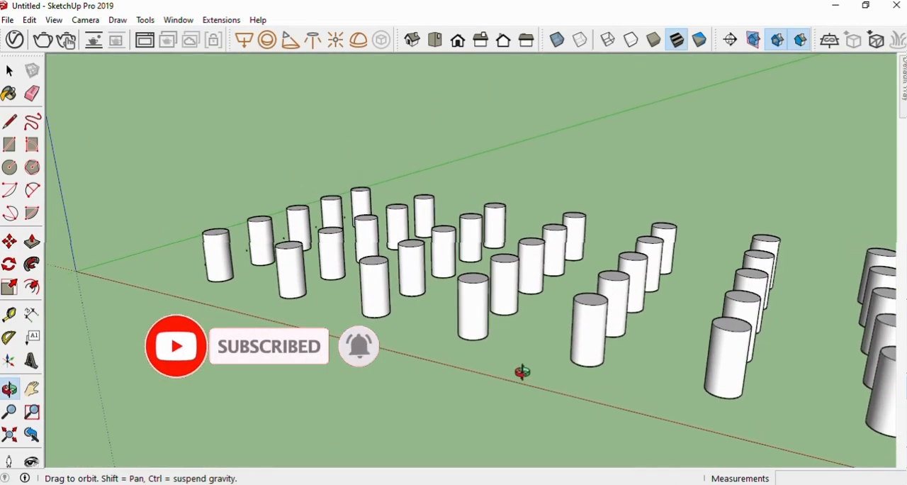
key(m)
scroll(511, 349, down, 2)
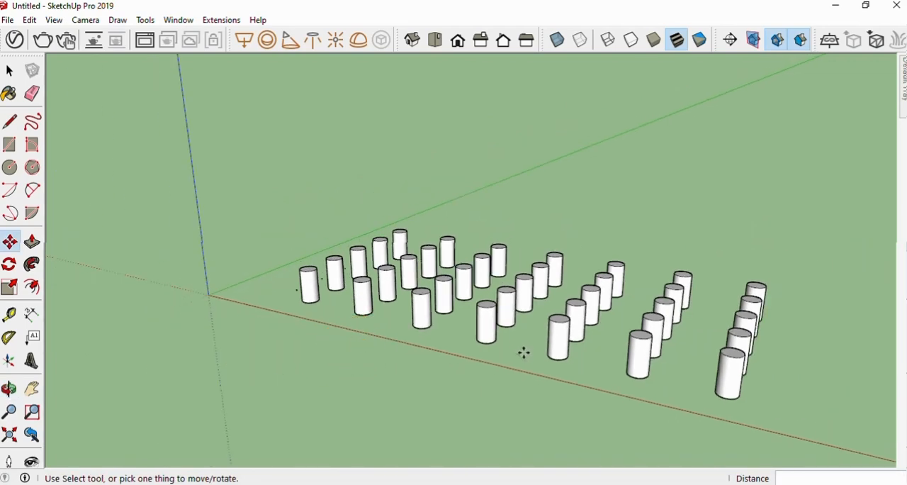
scroll(523, 352, up, 2)
key(o)
drag(534, 358, 519, 391)
key(m)
scroll(500, 336, down, 2)
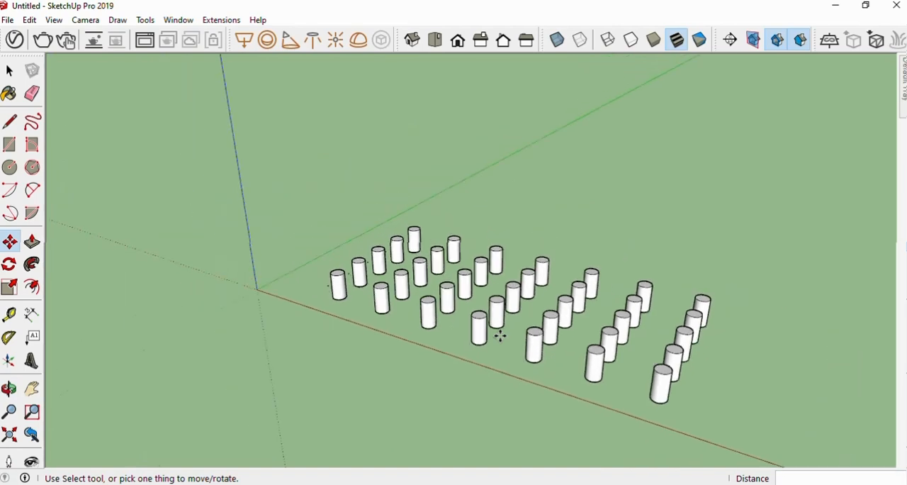
scroll(495, 360, up, 2)
scroll(496, 360, up, 1)
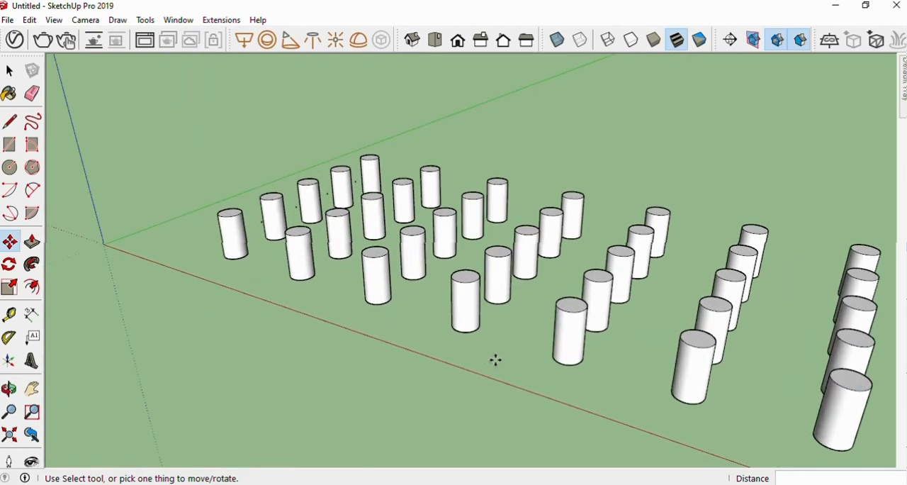
Undo the cylinder copies and arrays and the earlier deletion of the box, freehand solid and slab
key(ctrl+z)
key(ctrl+z)
key(ctrl+z)
key(ctrl+z)
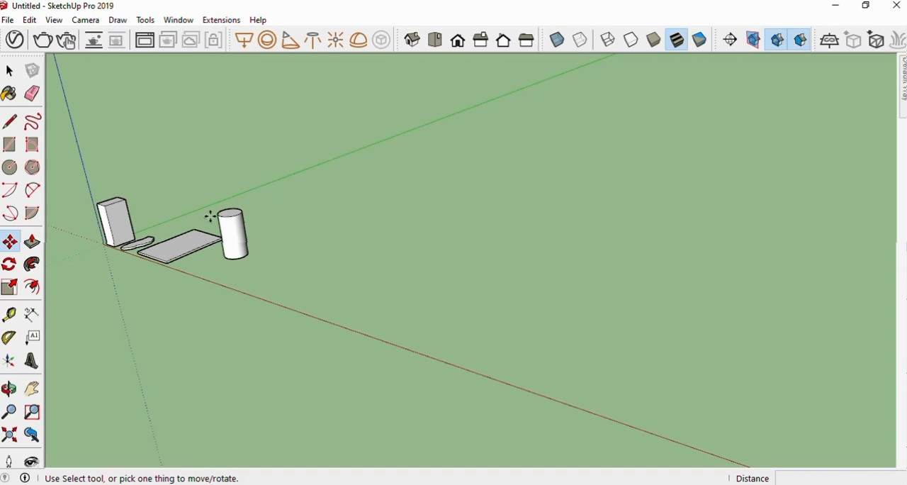
Select the box, freehand solid, slab and cylinder together and delete them to empty the model
click(10, 71)
drag(91, 160, 90, 158)
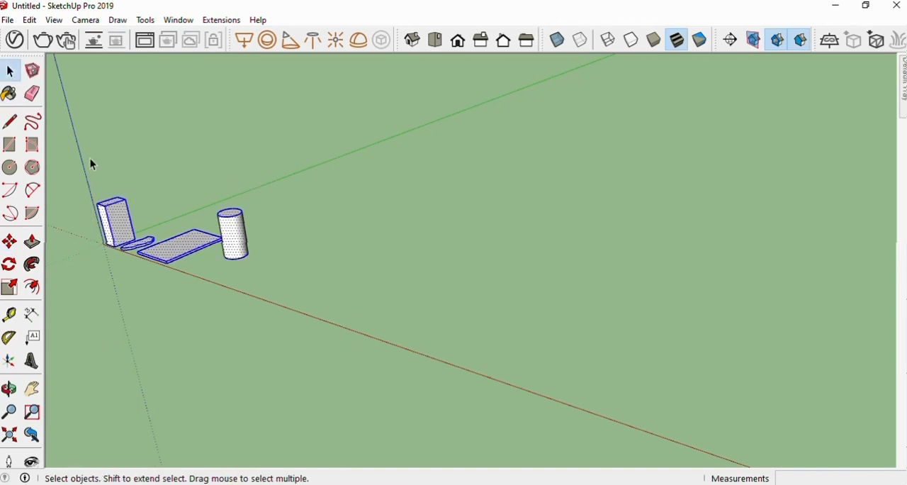
key(Delete)
scroll(346, 241, down, 3)
scroll(215, 218, up, 3)
scroll(237, 276, up, 5)
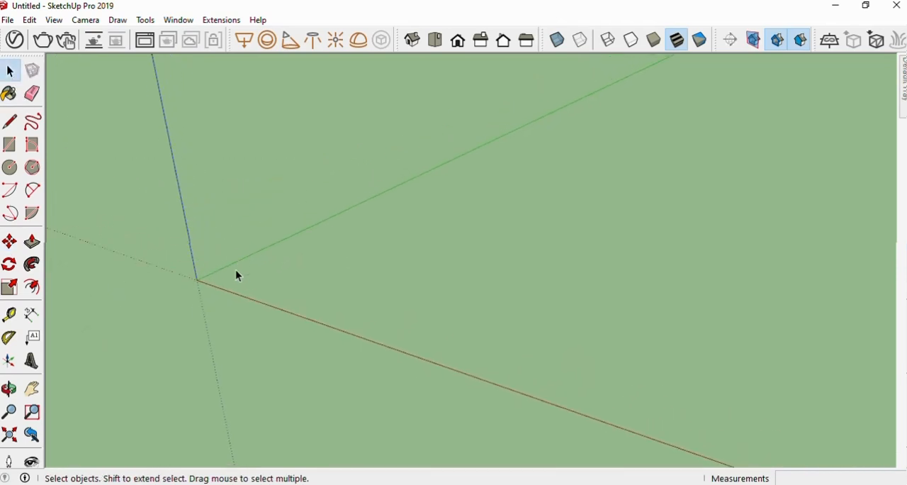
Draw a 6' by 4' rectangle on the ground plane between the red and green axes
click(437, 40)
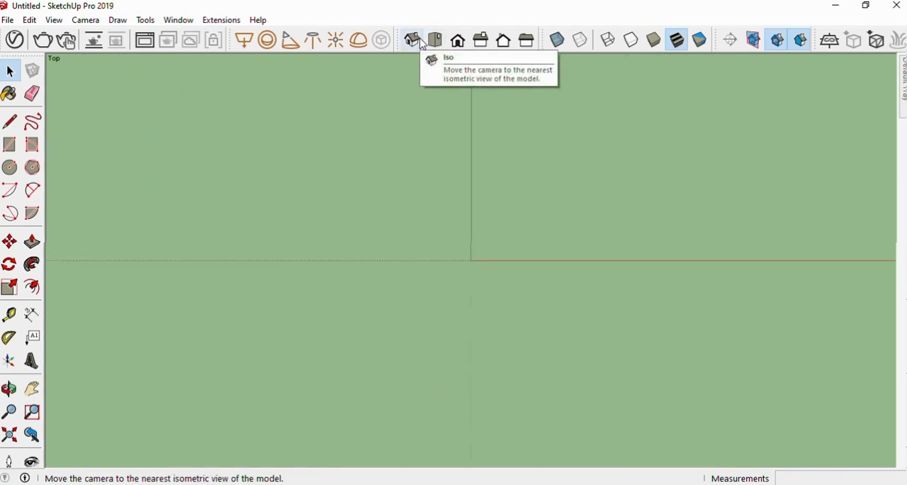
click(414, 41)
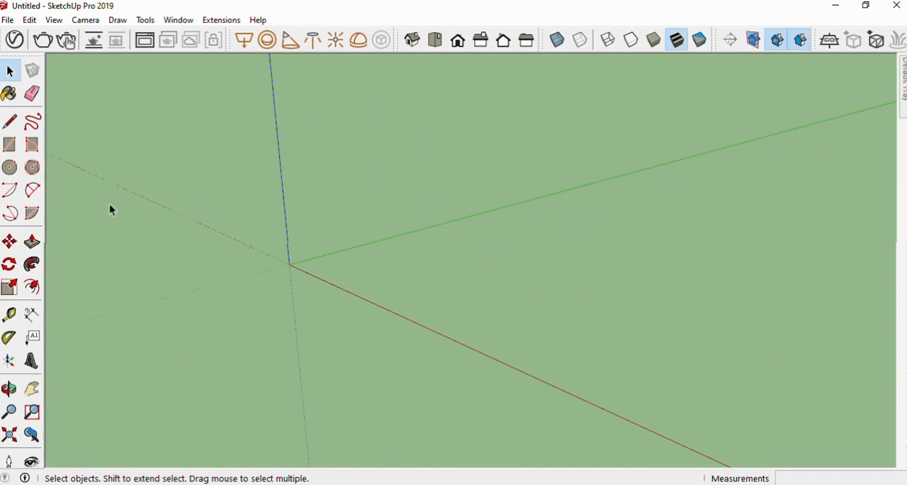
click(14, 145)
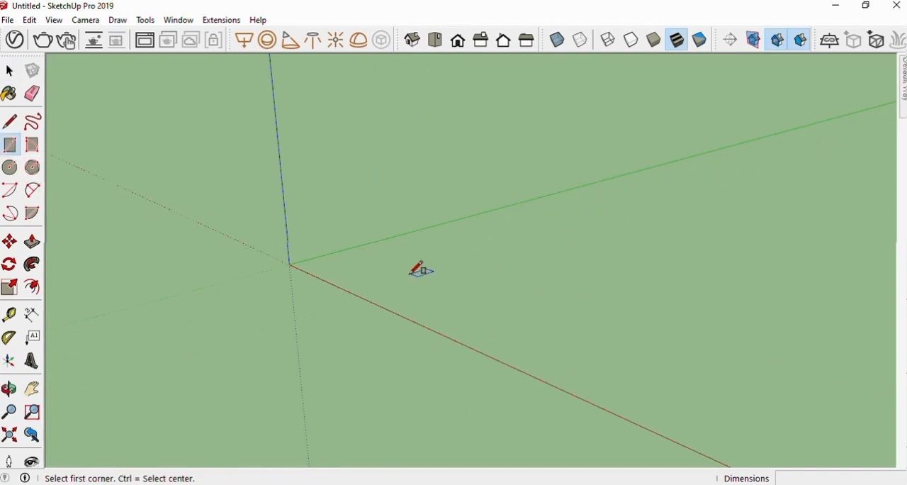
click(410, 273)
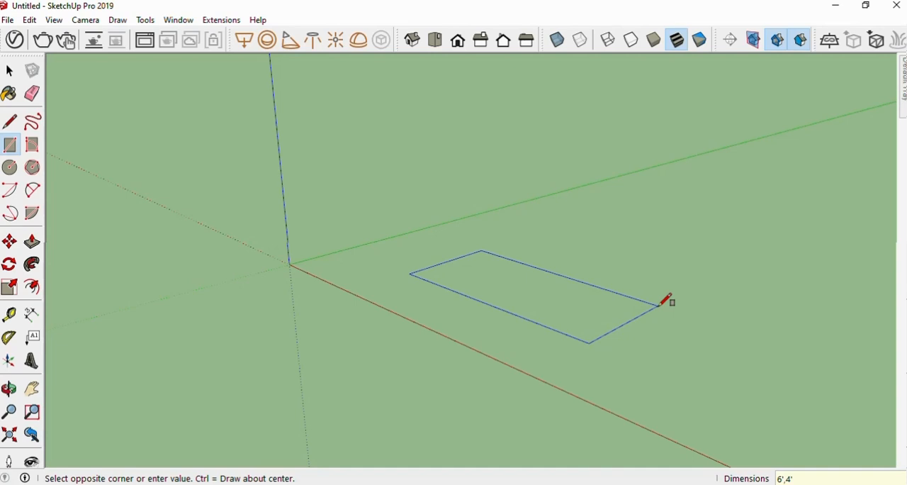
key(Return)
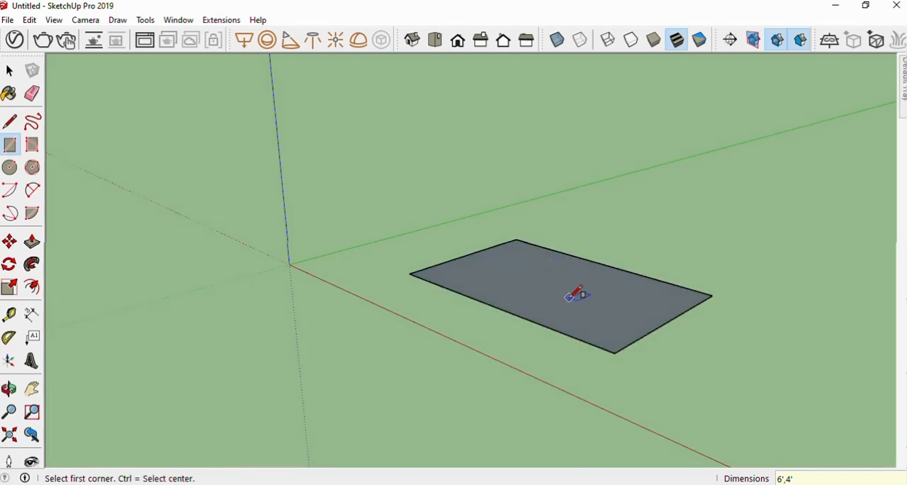
Extrude the 6' by 4' rectangle upward 1" with Push/Pull to form a tabletop
scroll(573, 305, up, 2)
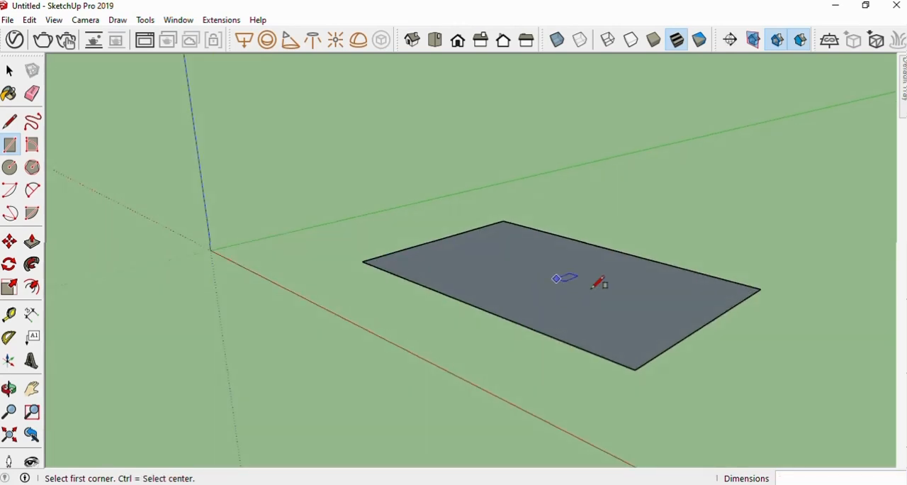
key(p)
click(562, 321)
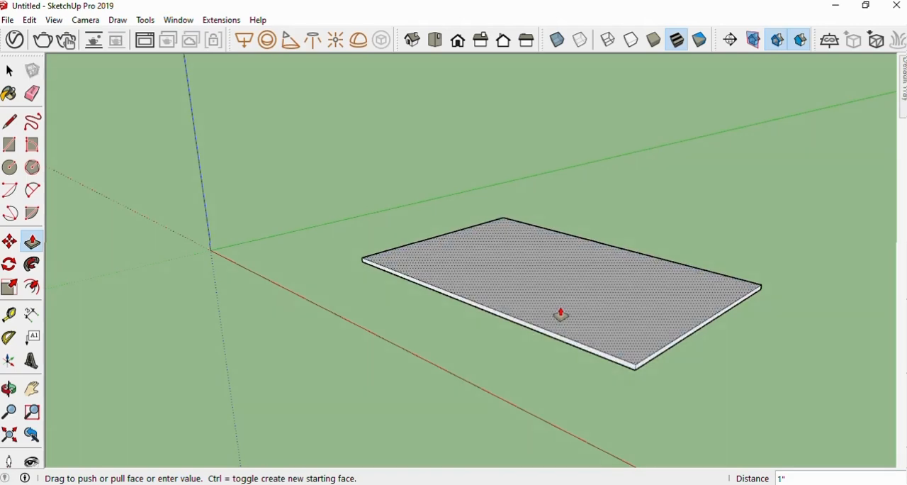
click(560, 314)
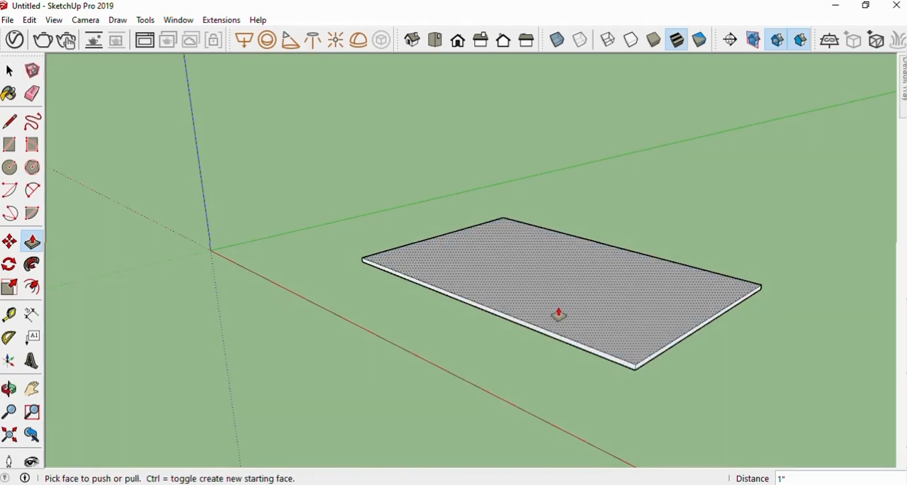
Draw a 4" by 2" rectangle on the tabletop's underside, slightly inset from the corner nearest the origin
middle_drag(514, 361, 503, 238)
scroll(504, 270, up, 4)
scroll(461, 285, down, 5)
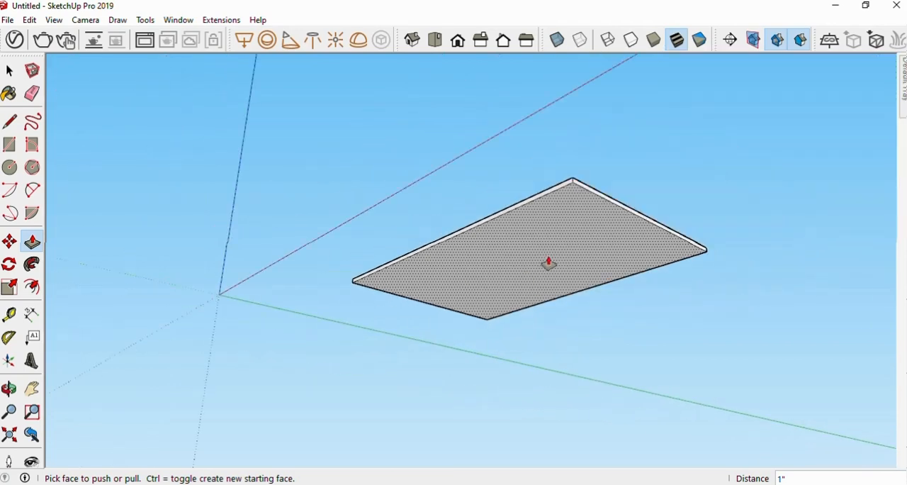
scroll(560, 241, up, 3)
middle_drag(457, 299, 451, 266)
scroll(298, 348, up, 3)
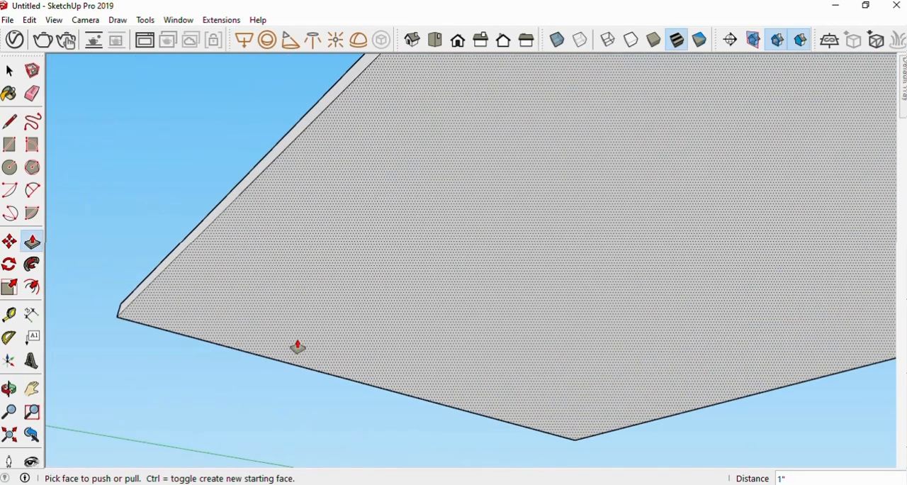
middle_drag(298, 349, 298, 288)
scroll(299, 298, down, 4)
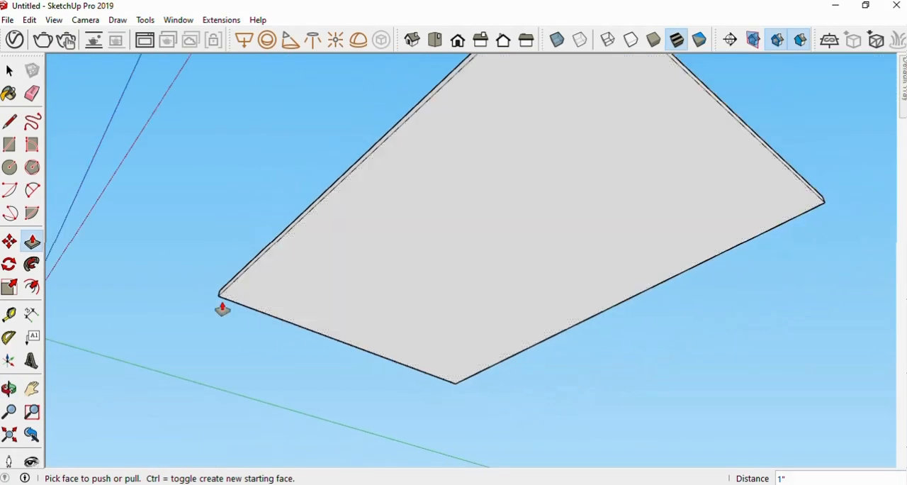
click(9, 145)
scroll(258, 300, up, 3)
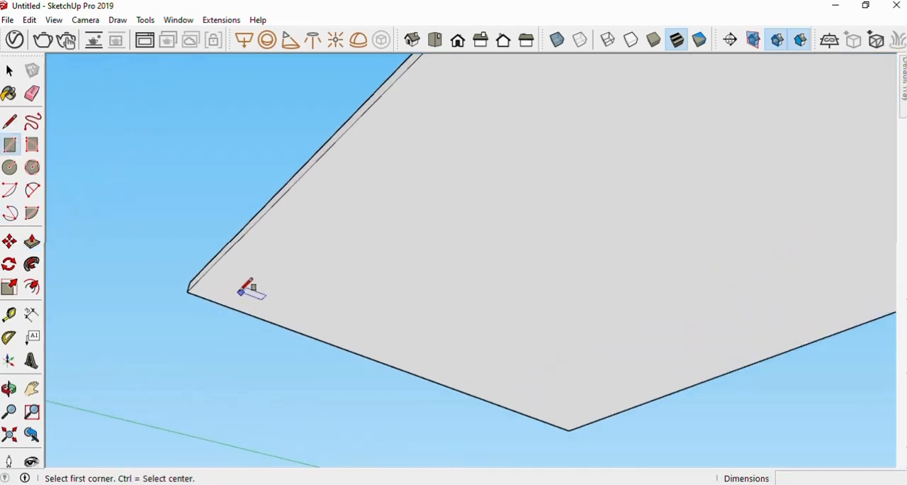
click(227, 291)
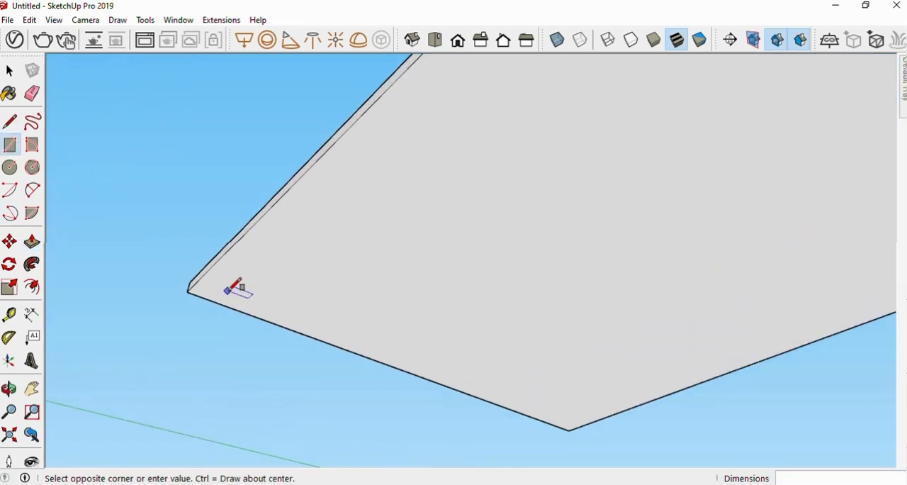
click(275, 279)
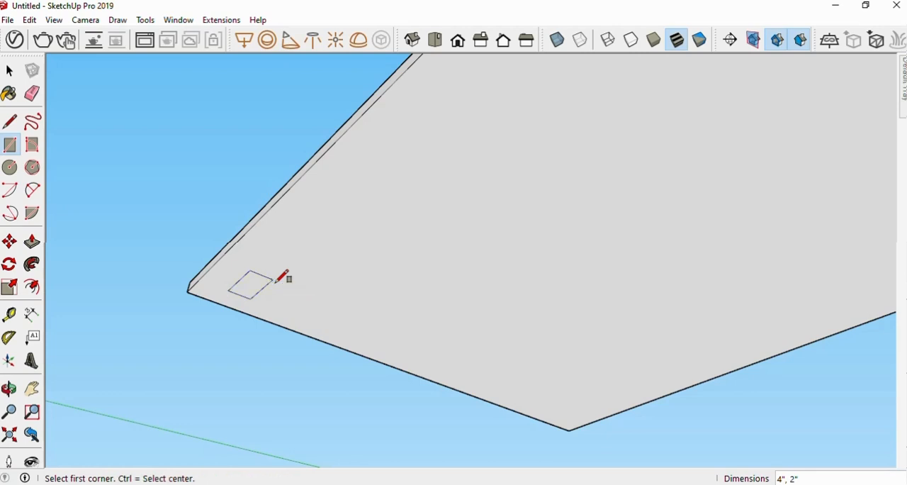
Extrude the small rectangle 2' downward with Push/Pull to form a table leg
scroll(276, 280, down, 3)
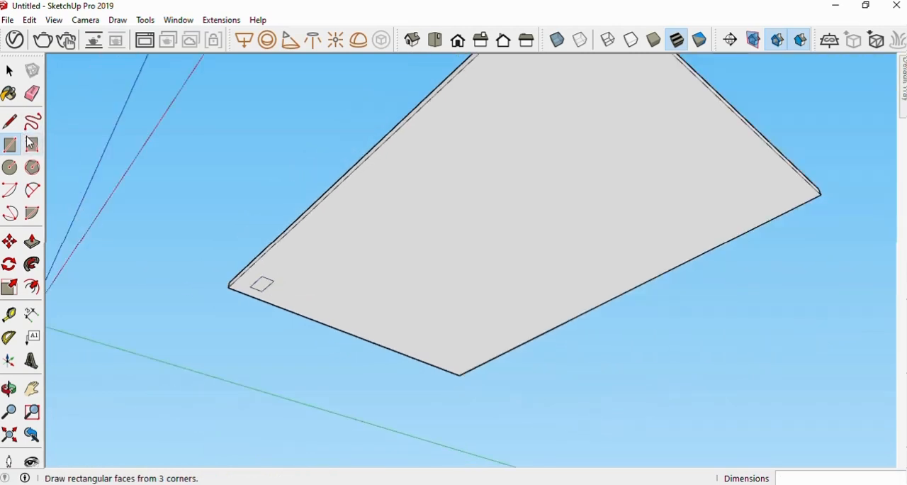
click(32, 241)
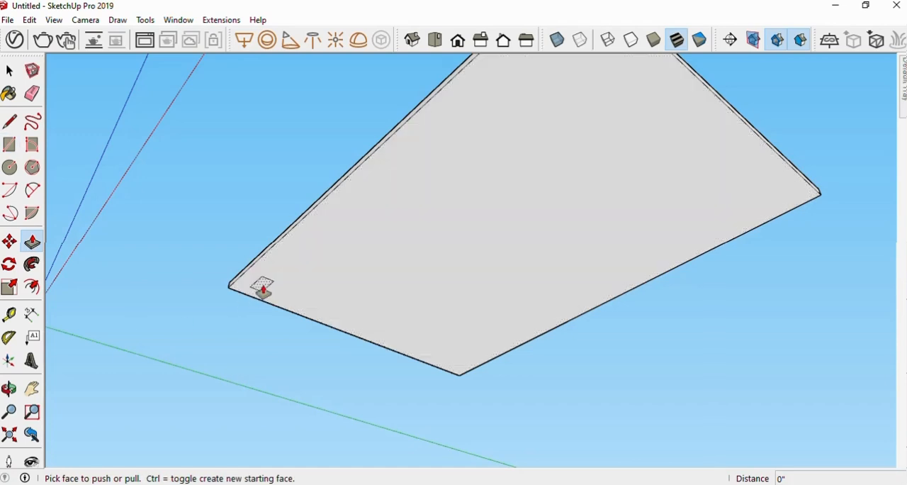
drag(261, 290, 252, 389)
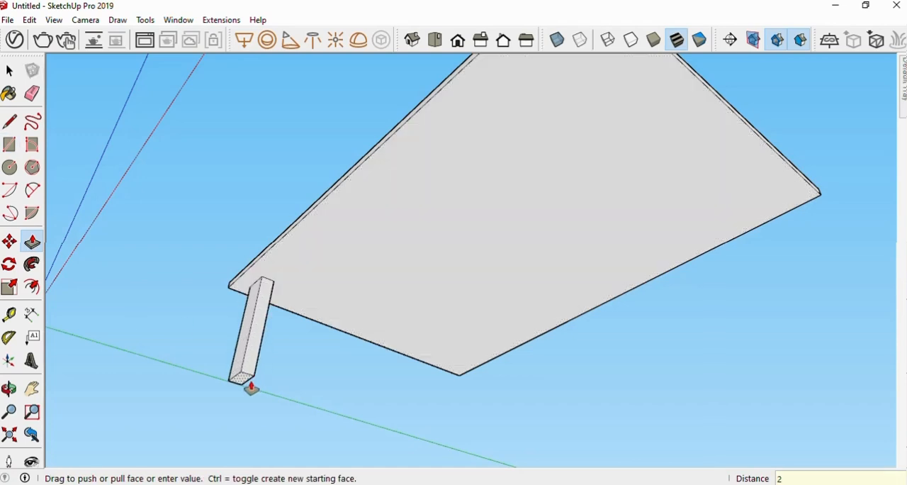
key(Return)
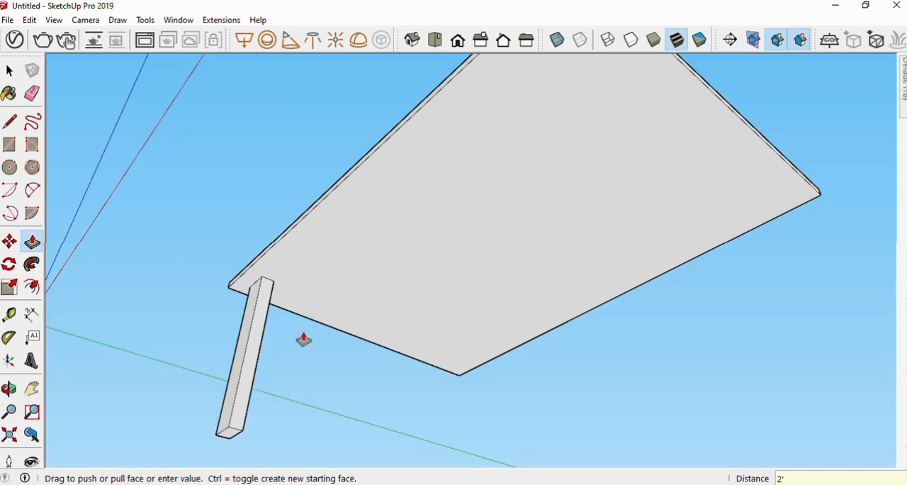
Select only the leg and copy it 5' 3" along the red axis to the other end of the tabletop's long edge
click(10, 71)
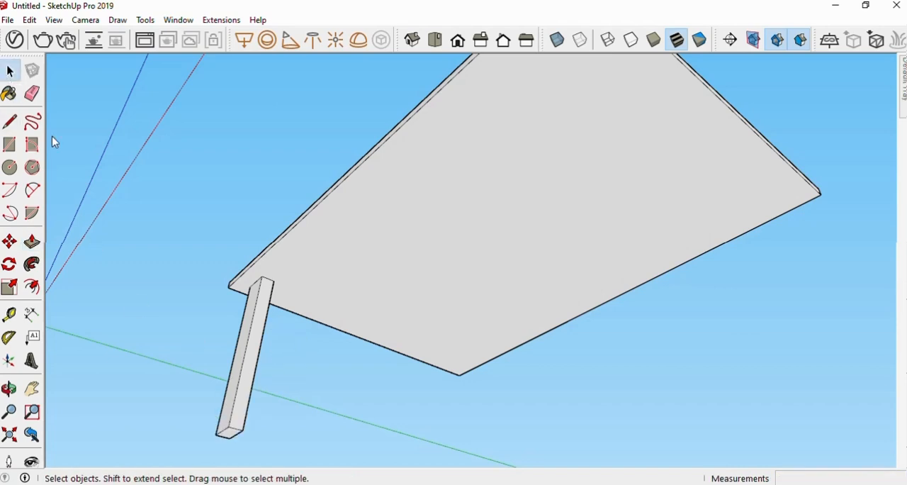
triple_click(241, 421)
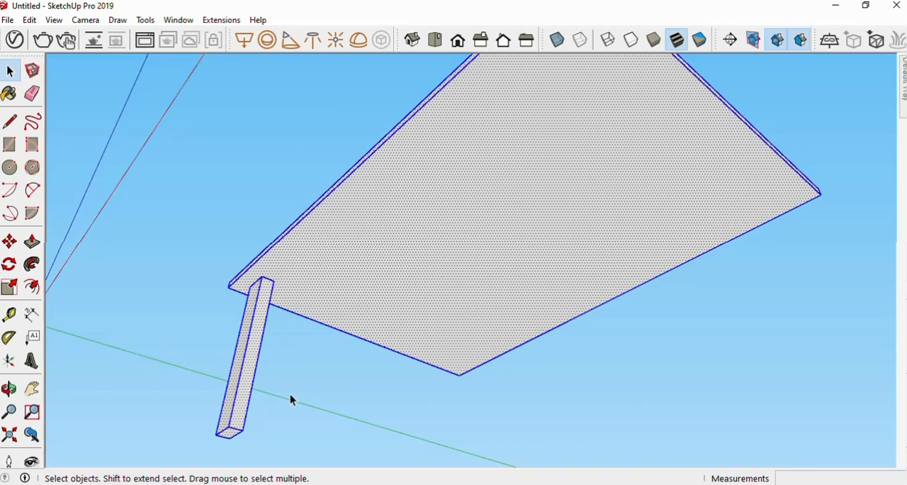
click(276, 461)
drag(183, 350, 184, 351)
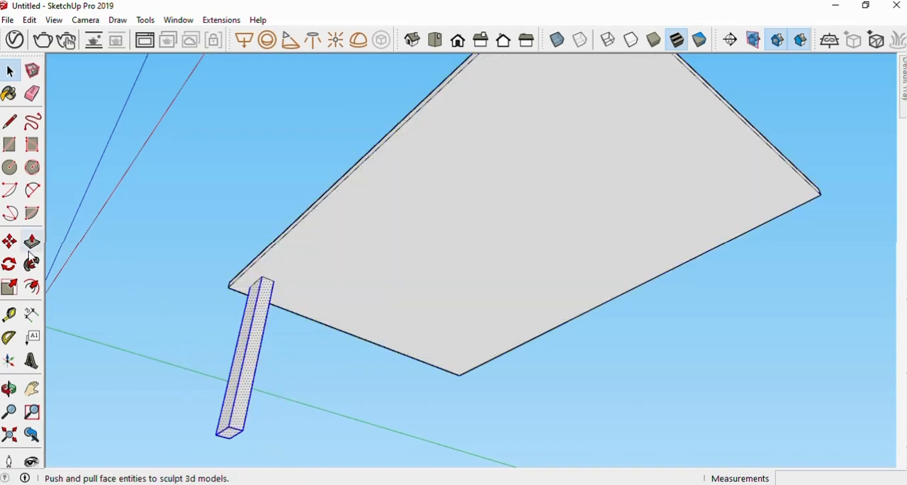
click(11, 243)
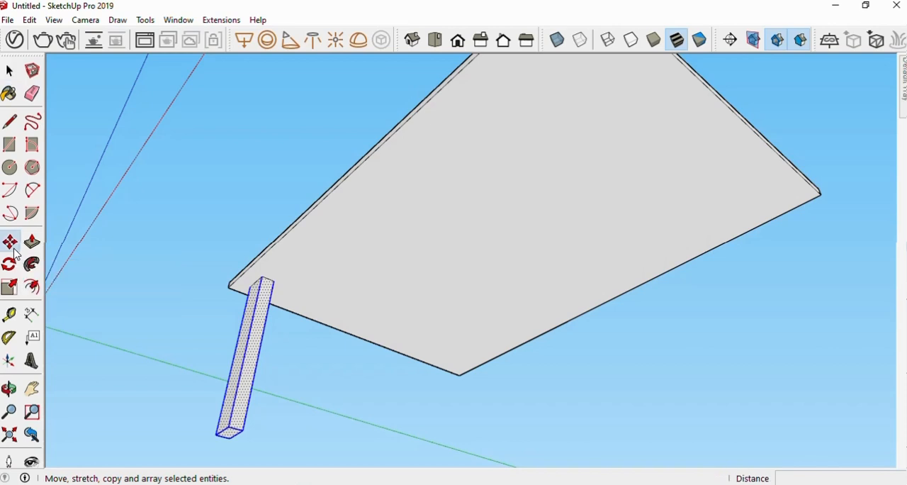
click(249, 288)
key(ctrl)
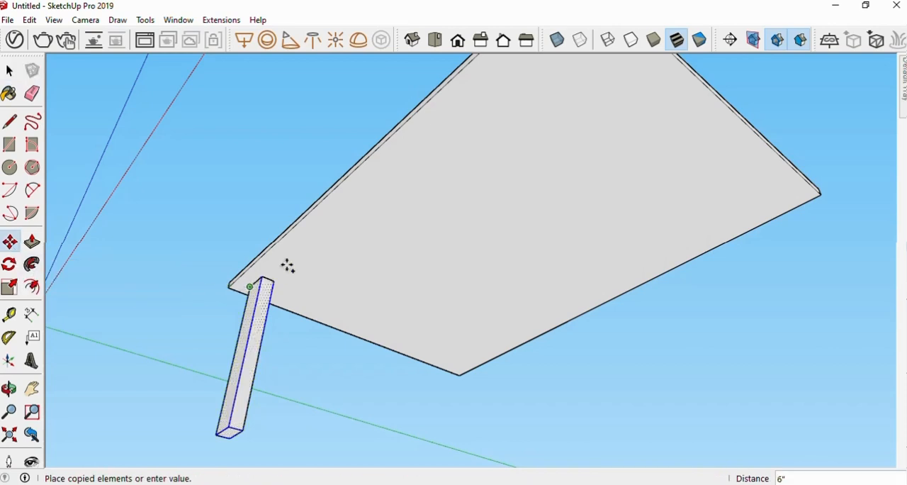
scroll(431, 145, down, 3)
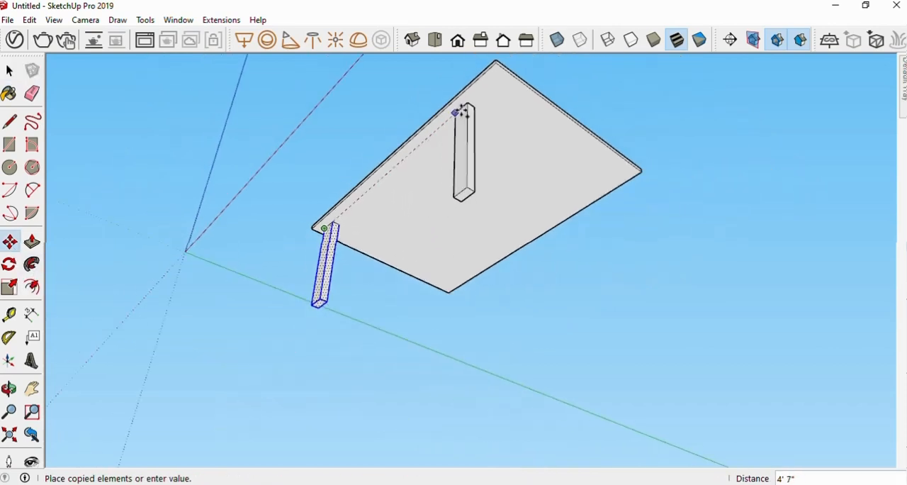
scroll(488, 82, up, 3)
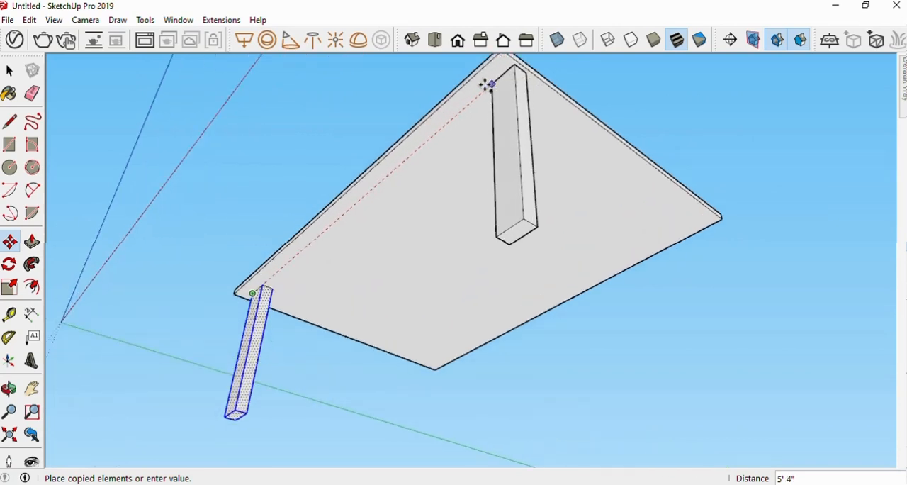
click(484, 88)
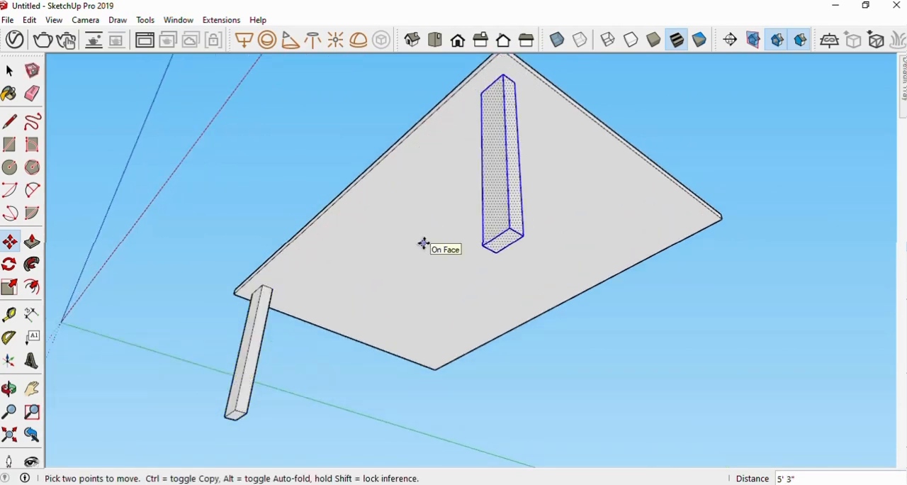
Copy the second leg 3' 4" along the green axis to the third corner of the tabletop
key(ctrl)
click(515, 83)
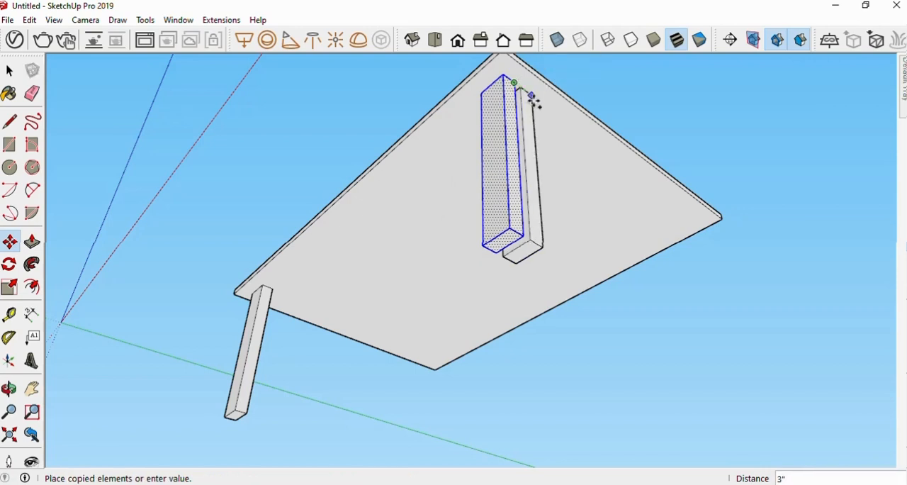
click(699, 216)
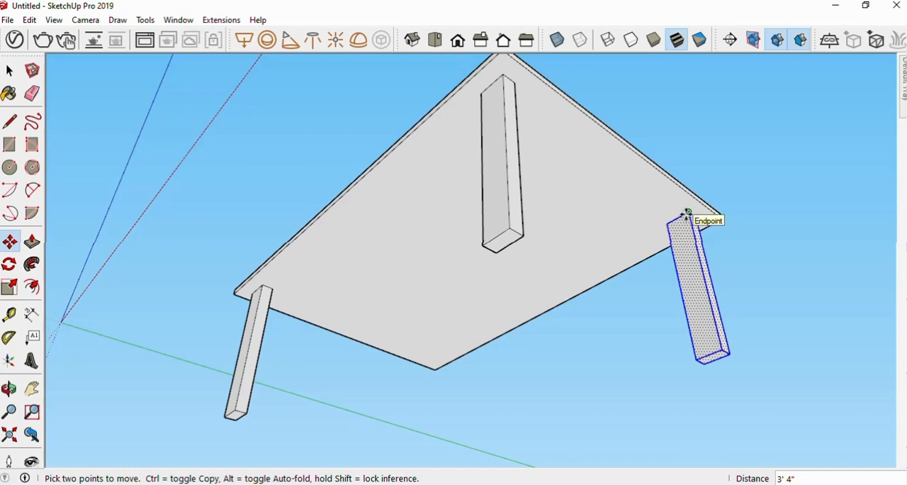
Copy the third leg about 4' 11" back along the red axis to the remaining tabletop corner
click(687, 213)
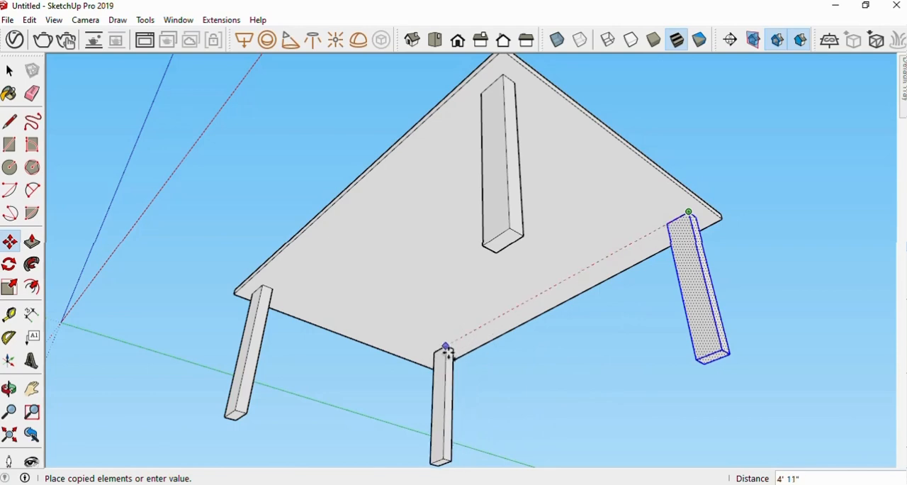
click(446, 347)
scroll(440, 271, down, 3)
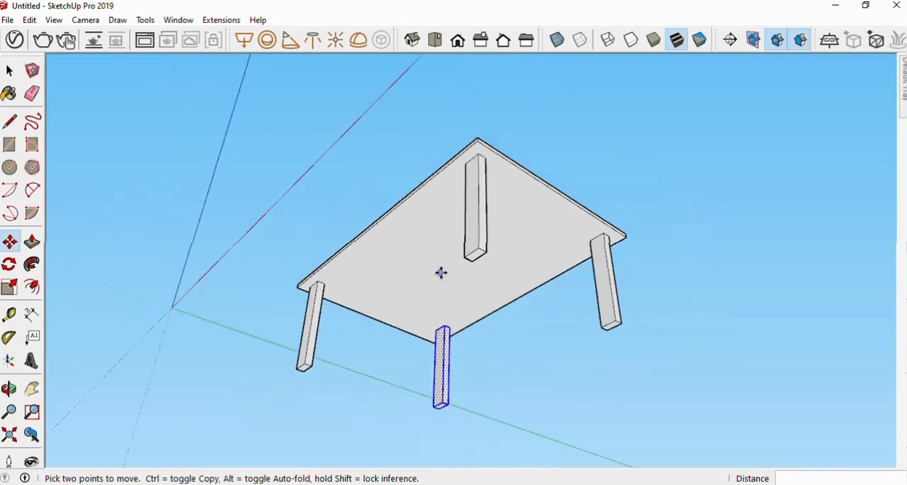
Clear the selection and inspect the four-legged table from above and at eye level
middle_drag(439, 272, 429, 356)
scroll(429, 357, down, 1)
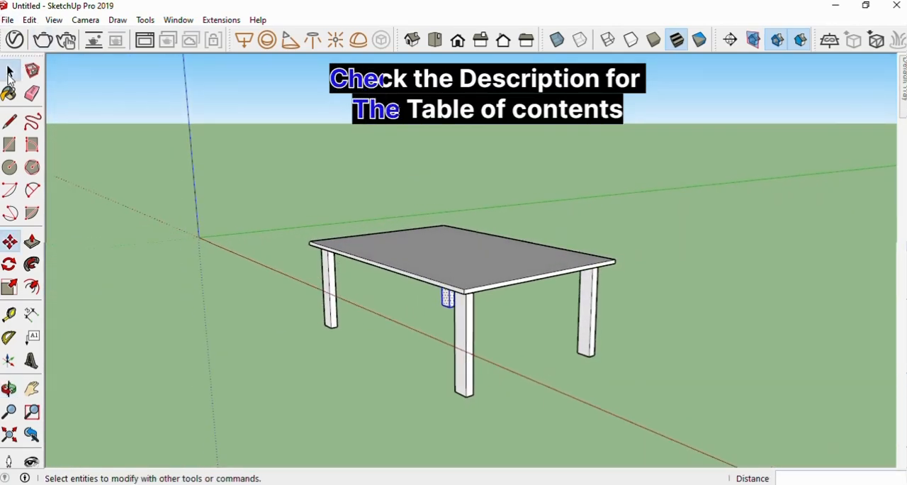
click(9, 71)
click(258, 259)
middle_drag(407, 311, 415, 280)
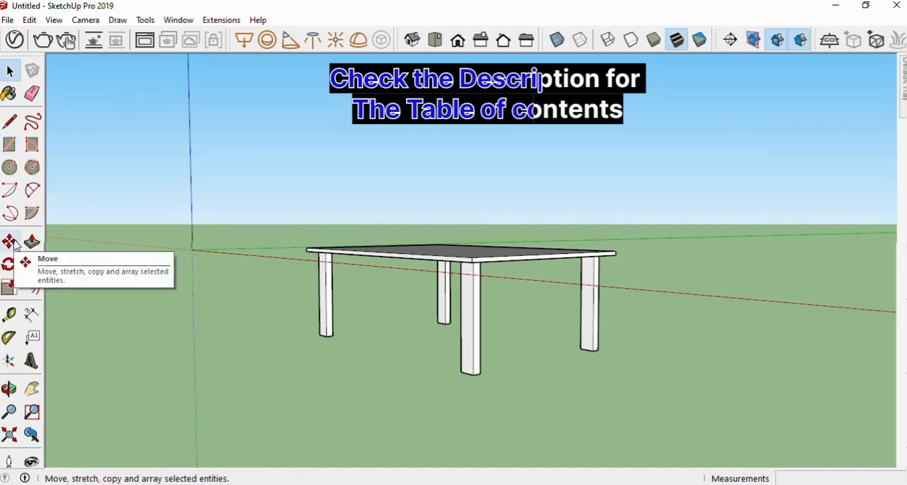
mouse_move(383, 317)
middle_down()
mouse_move(398, 323)
mouse_move(395, 288)
mouse_move(347, 304)
mouse_move(365, 389)
mouse_move(356, 326)
mouse_move(596, 349)
mouse_move(458, 351)
mouse_move(380, 327)
mouse_move(280, 322)
mouse_move(470, 340)
mouse_move(463, 246)
mouse_move(376, 327)
middle_up()
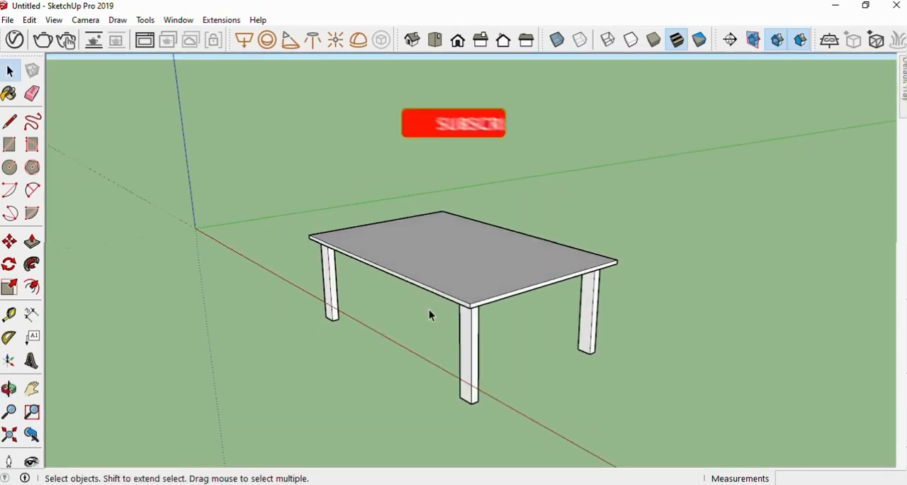